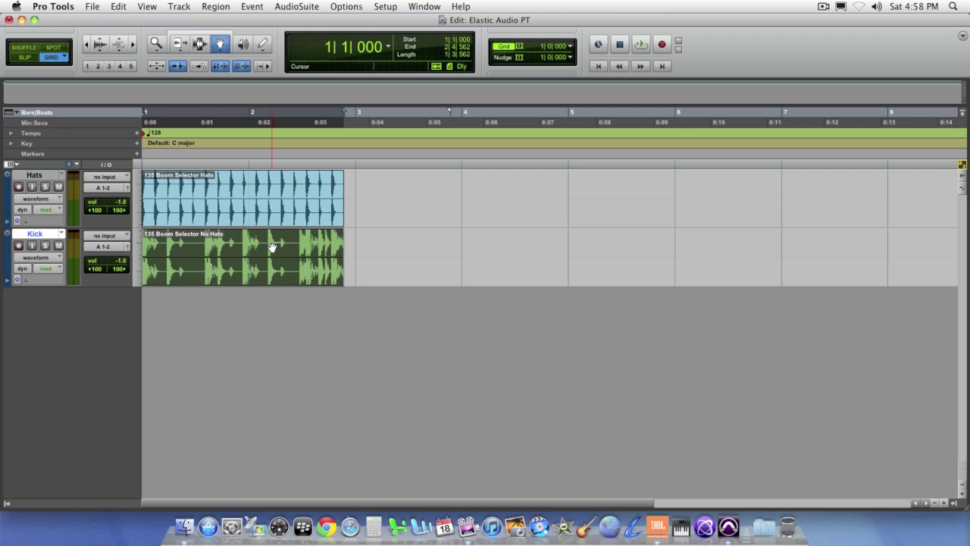
- Select bars 1–3 on the Hats track with the Selector tool and loop-play them once
{"action": "left_click", "coordinate": [199, 43]}
{"action": "left_click_drag", "start_coordinate": [353, 216], "coordinate": [149, 211]}
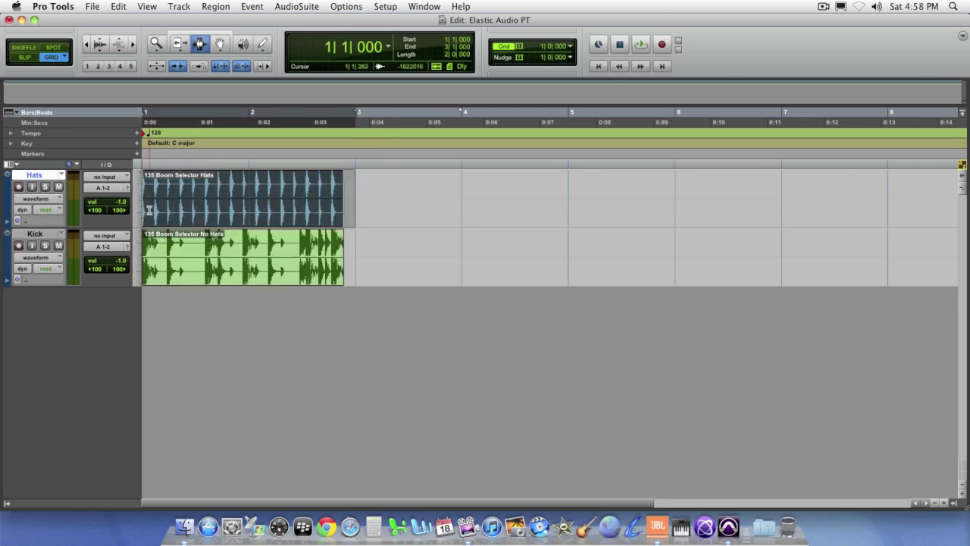
{"action": "key", "text": "space"}
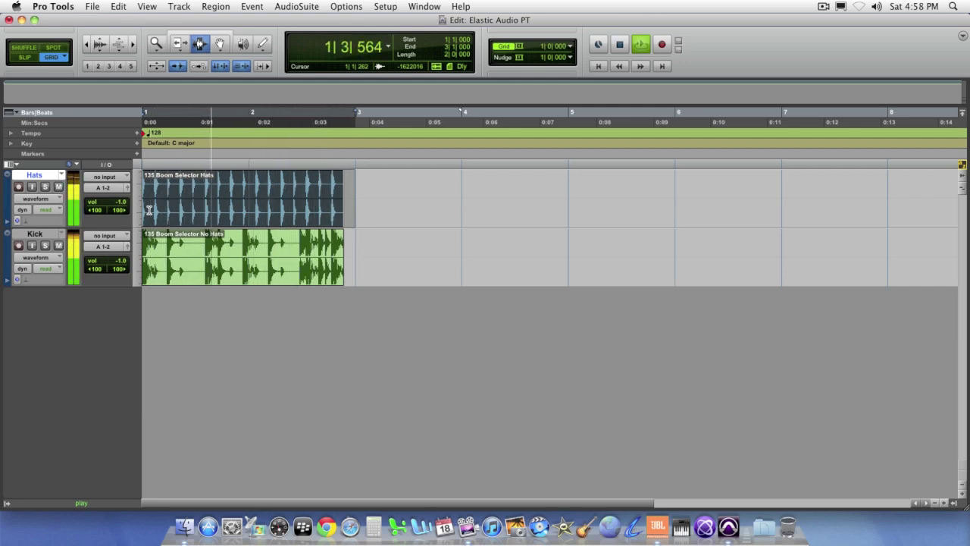
{"action": "key", "text": "space"}
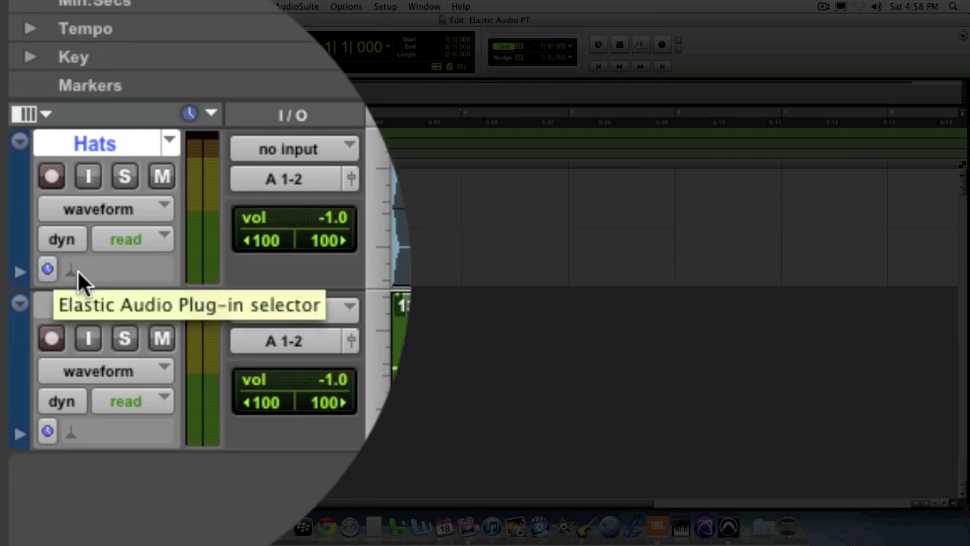
- Choose Rhythmic as the Elastic Audio plug-in for Hats, then for Kick
{"action": "left_click", "coordinate": [77, 269]}
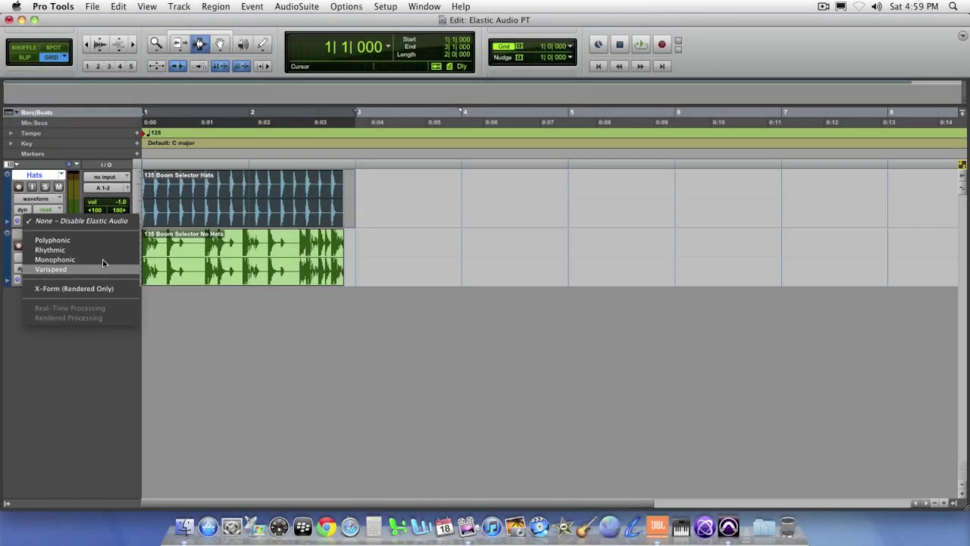
{"action": "left_click", "coordinate": [103, 252]}
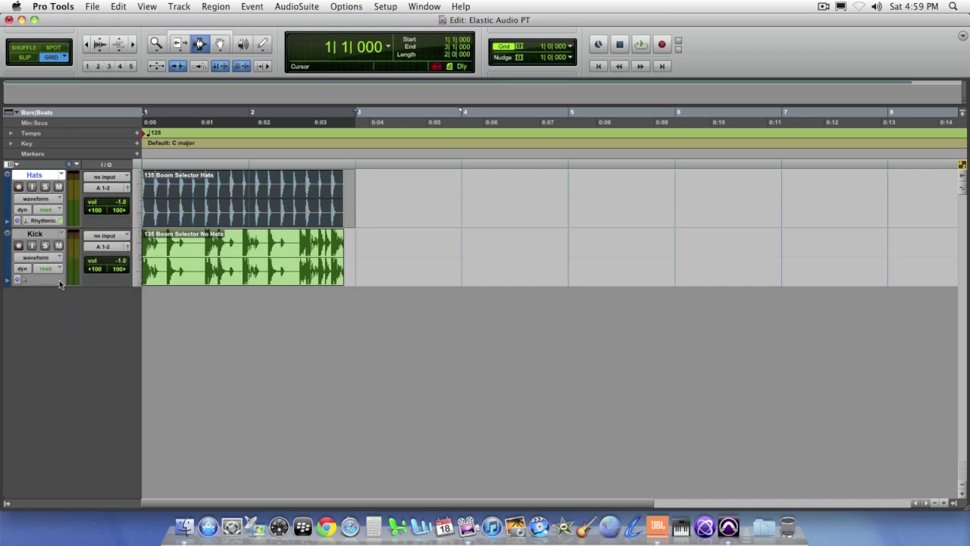
{"action": "left_click", "coordinate": [30, 280]}
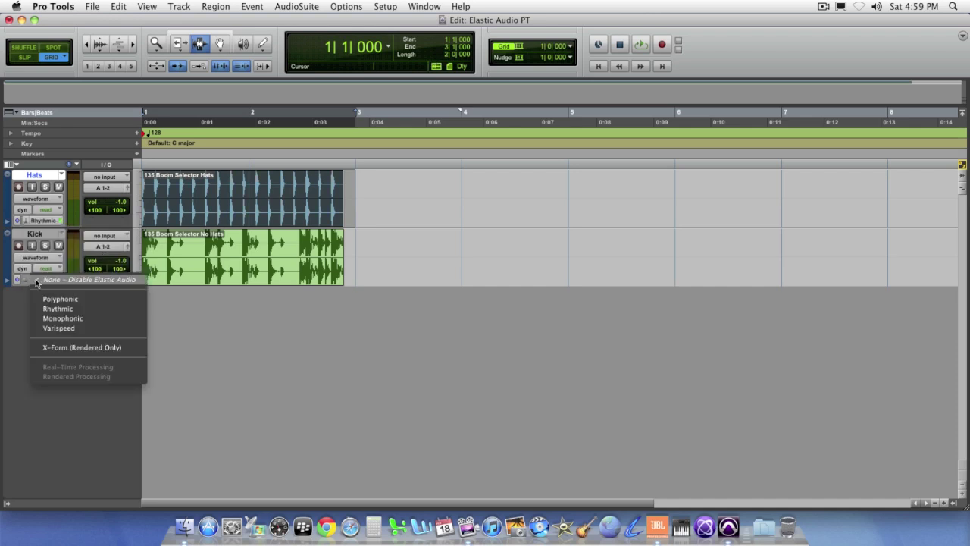
{"action": "left_click", "coordinate": [91, 308]}
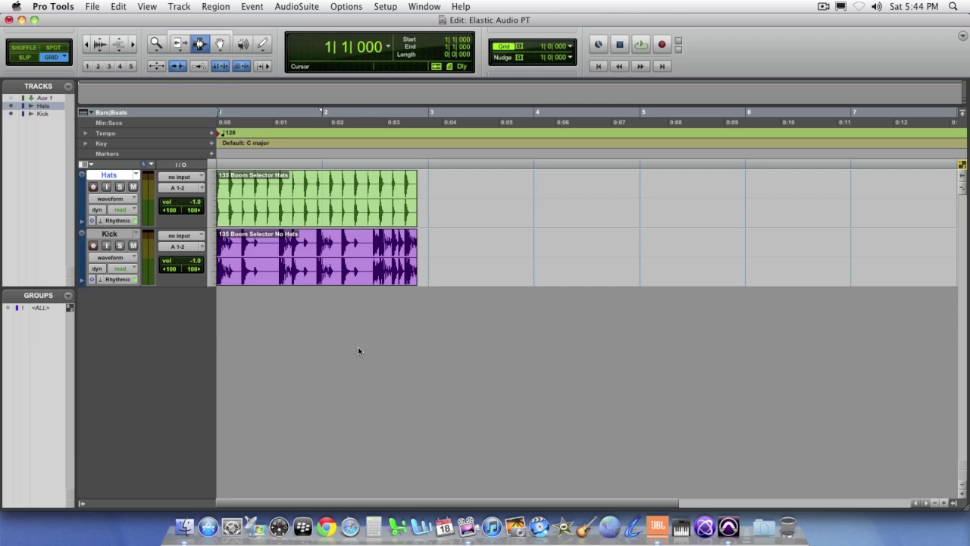
- Zoom in horizontally on the loops and enlarge the Hats track height
{"action": "left_click", "coordinate": [133, 46]}
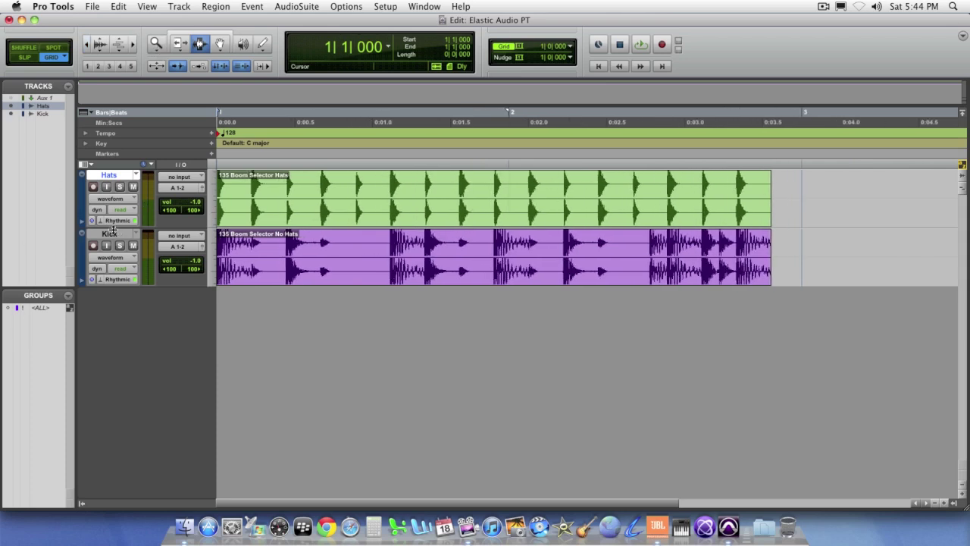
{"action": "left_click_drag", "start_coordinate": [112, 229], "coordinate": [112, 268]}
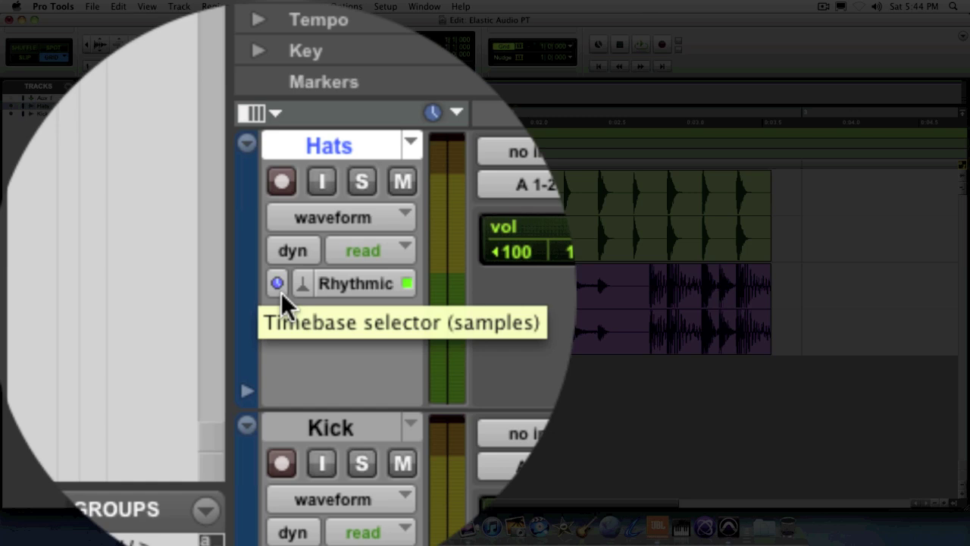
- Change the timebase of both Hats and Kick from samples to ticks
{"action": "left_click", "coordinate": [278, 292]}
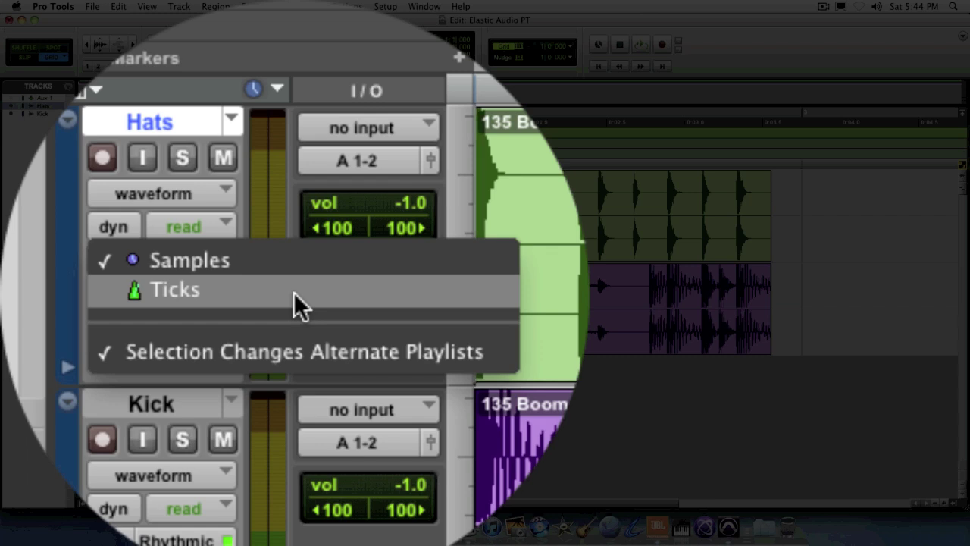
{"action": "left_click", "coordinate": [294, 291]}
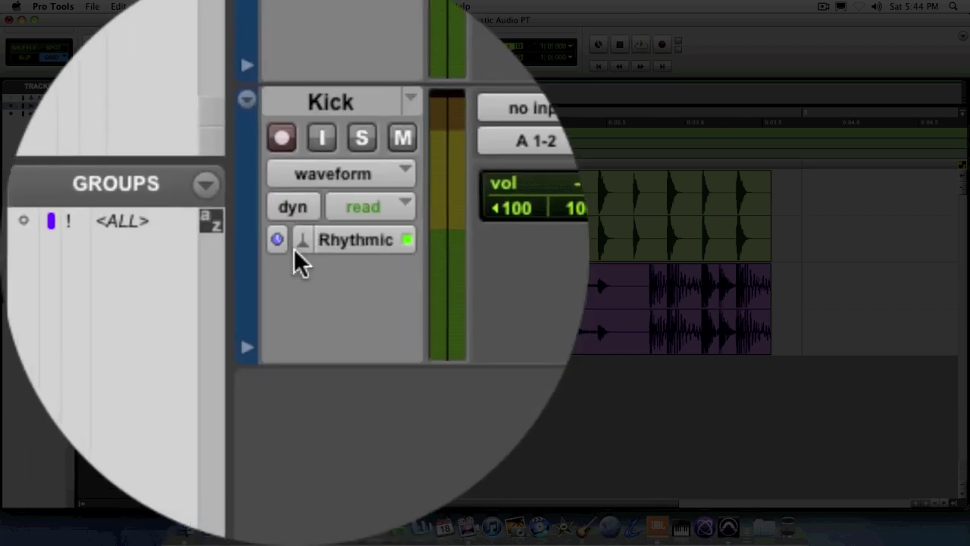
{"action": "left_click", "coordinate": [278, 241]}
{"action": "left_click", "coordinate": [293, 250]}
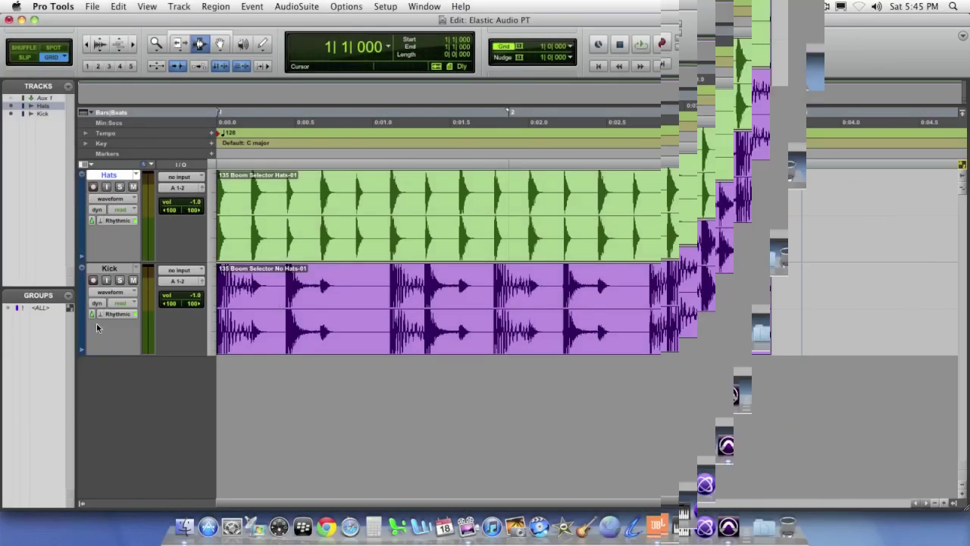
- Conform the whole Hats loop and the whole Kick loop to the 128 BPM session tempo
{"action": "left_click", "coordinate": [414, 222]}
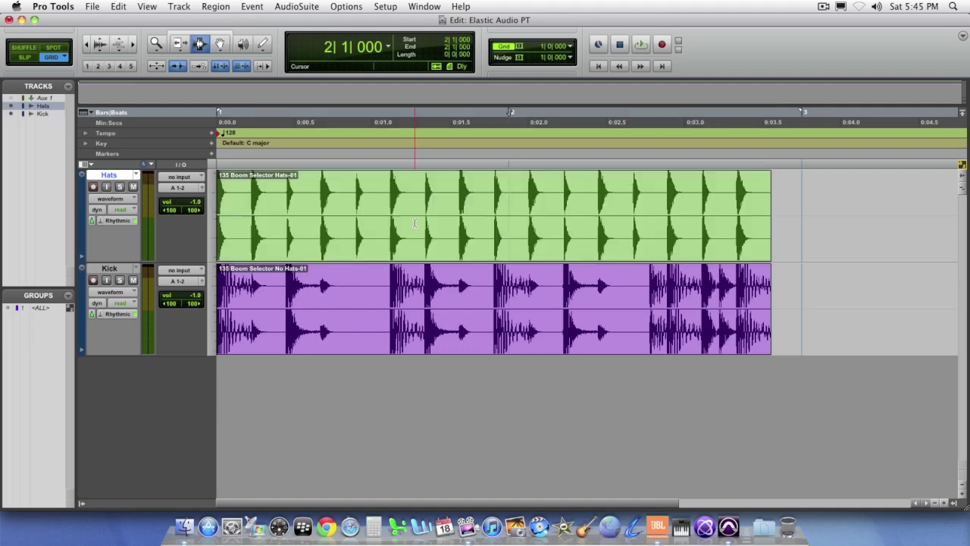
{"action": "double_click", "coordinate": [415, 223]}
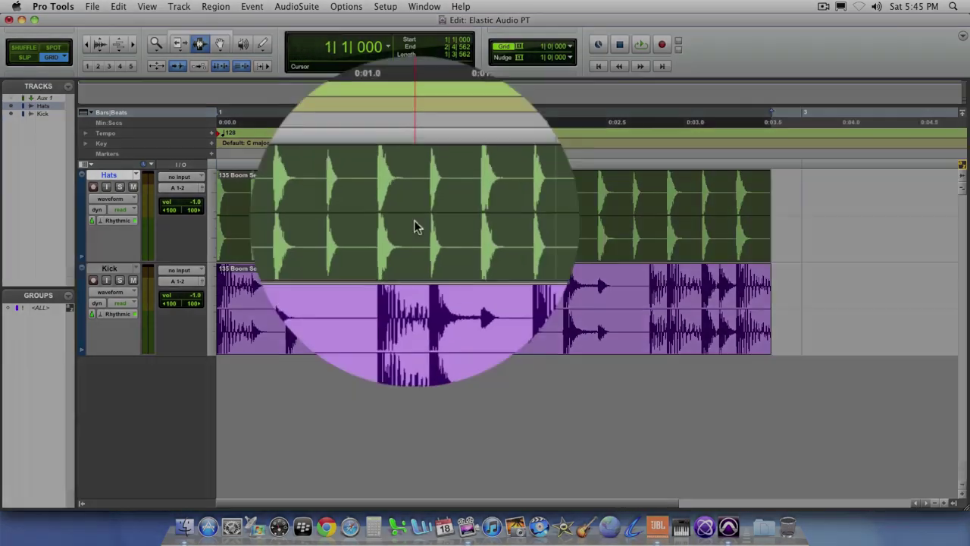
{"action": "right_click", "coordinate": [414, 223]}
{"action": "mouse_move", "coordinate": [474, 295]}
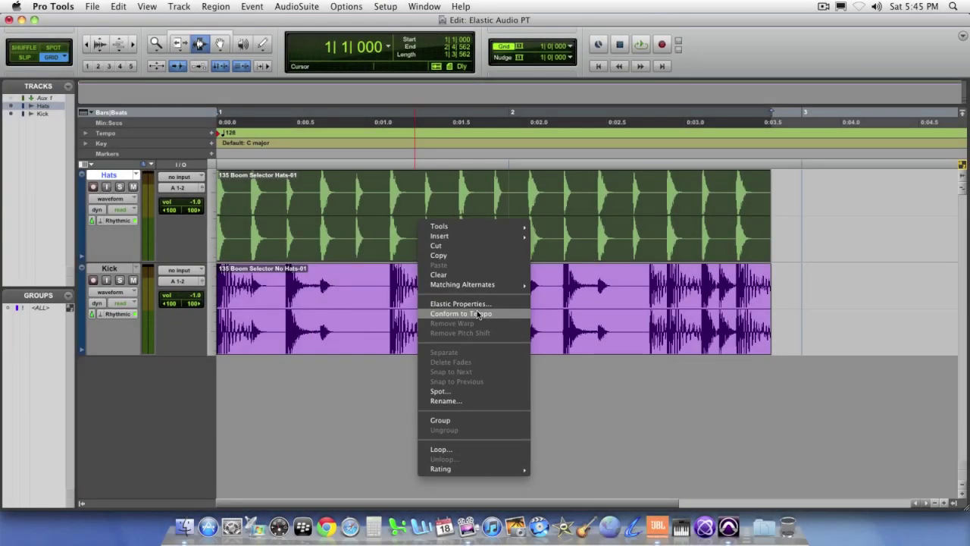
{"action": "left_click", "coordinate": [478, 314]}
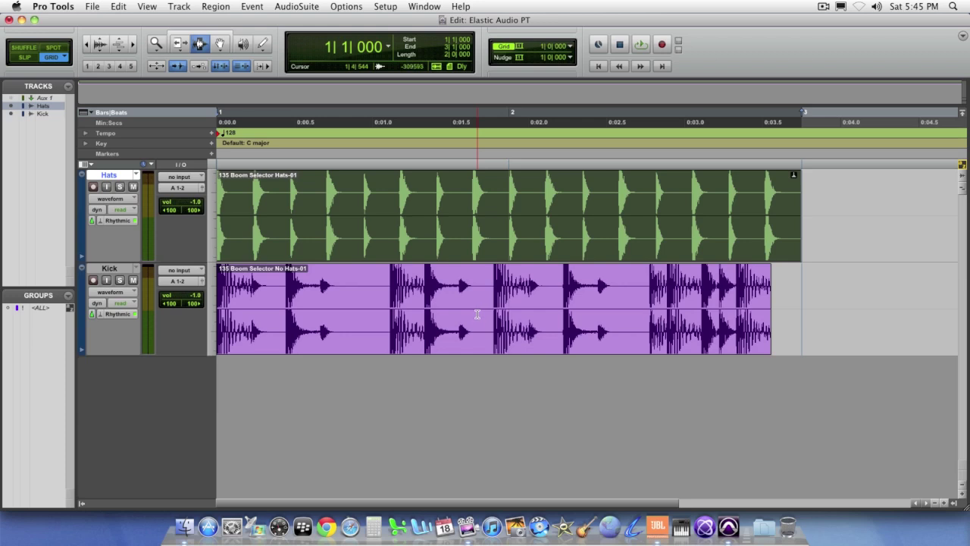
{"action": "double_click", "coordinate": [477, 315]}
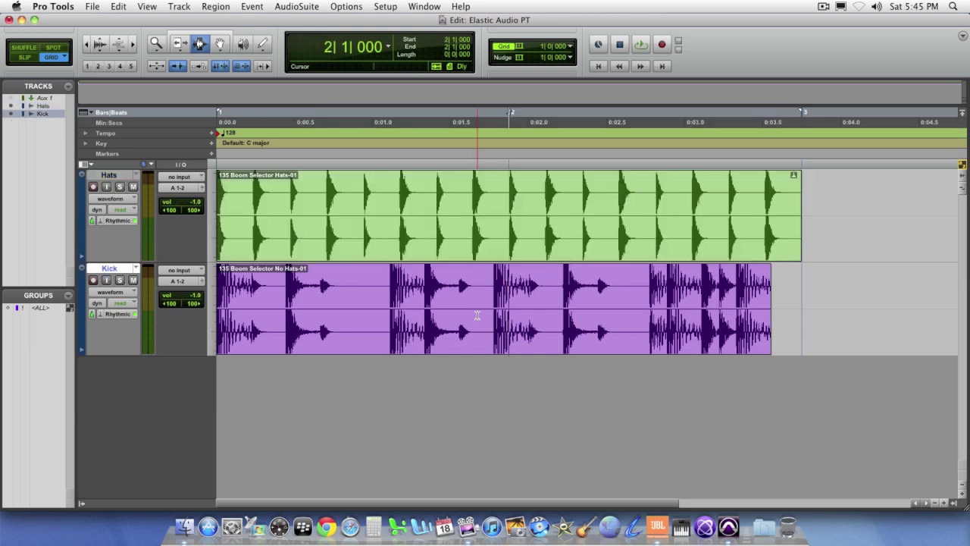
{"action": "right_click", "coordinate": [477, 316]}
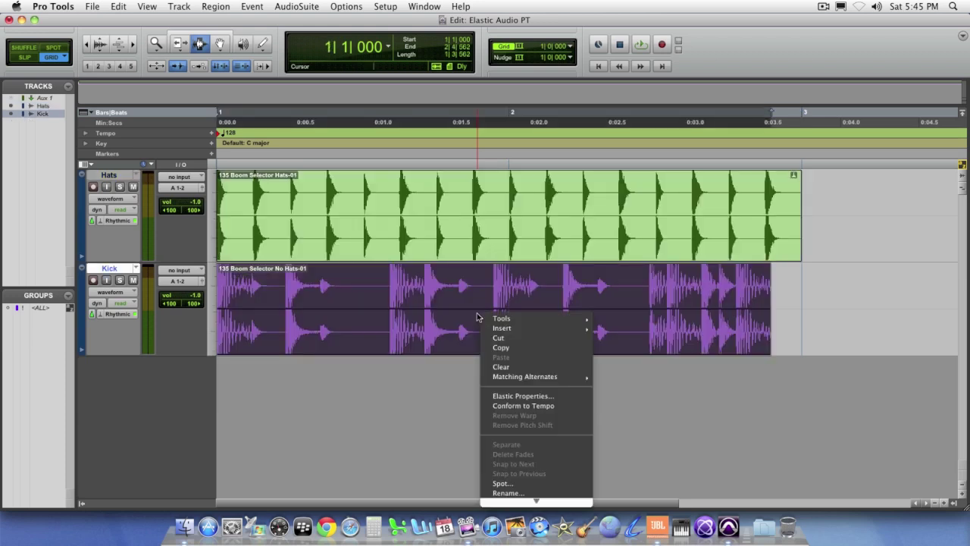
{"action": "left_click", "coordinate": [513, 405]}
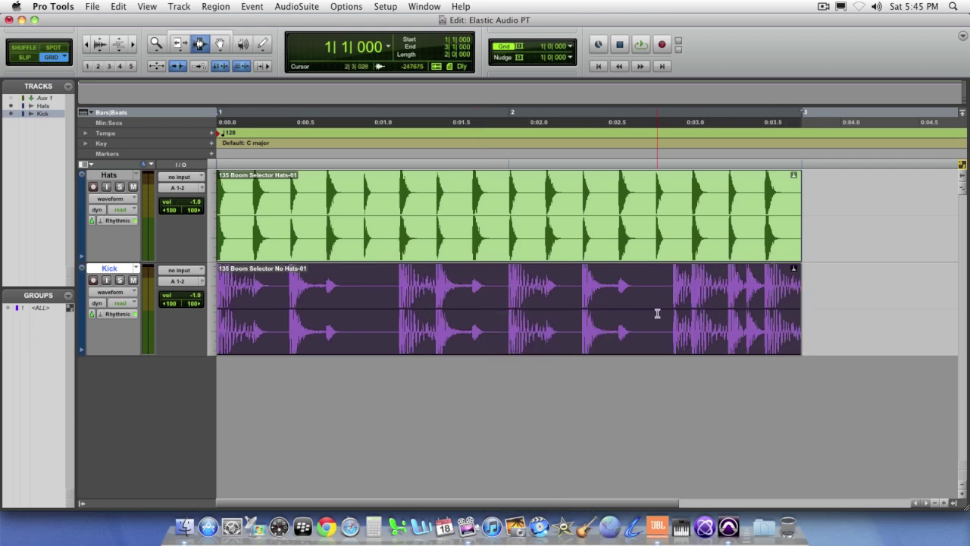
- Select bars 1–3 on Hats and audition the conformed loops
{"action": "left_click", "coordinate": [798, 201]}
{"action": "left_click", "coordinate": [479, 199], "text": "shift"}
{"action": "left_click", "coordinate": [236, 209], "text": "shift"}
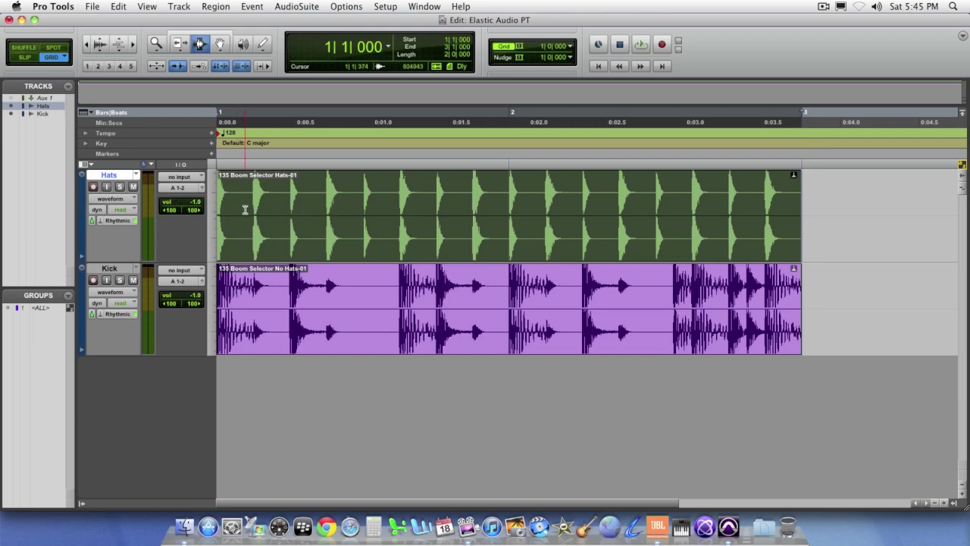
{"action": "key", "text": "space"}
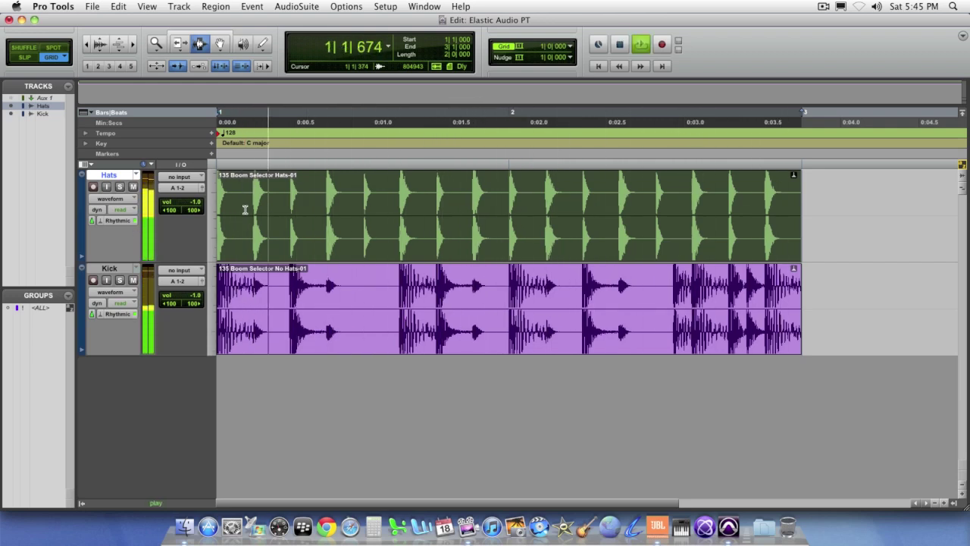
{"action": "key", "text": "space"}
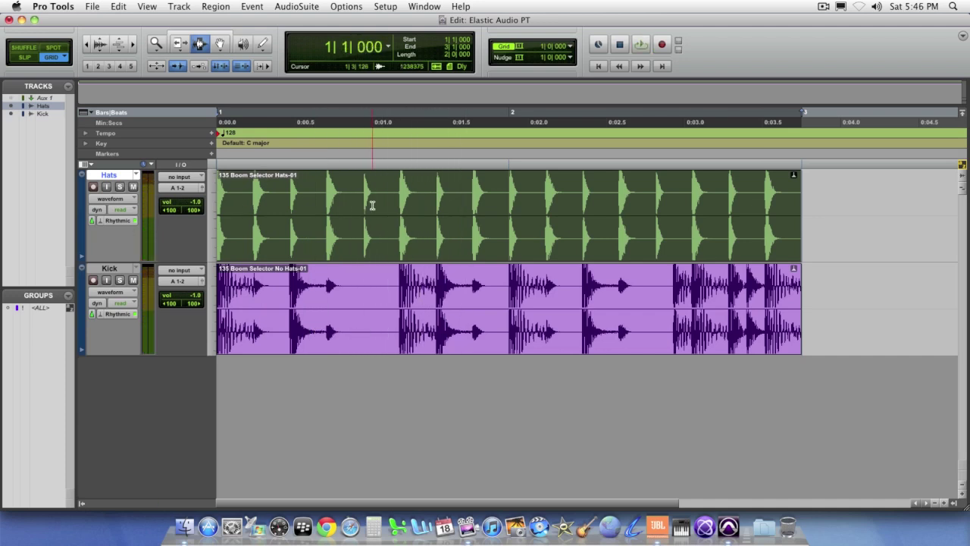
- Zoom out, select both Hats and Kick loops, and duplicate them
{"action": "left_click", "coordinate": [86, 44]}
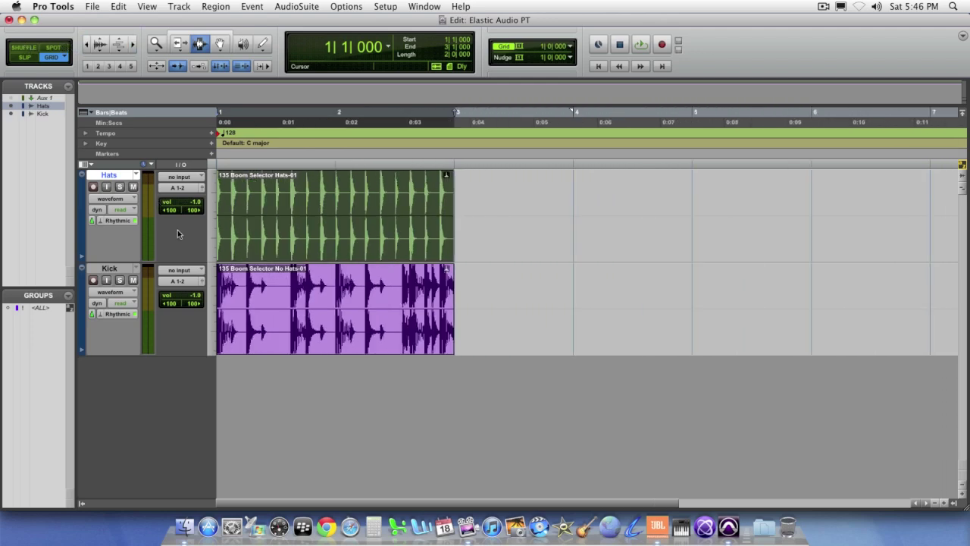
{"action": "left_click", "coordinate": [274, 289]}
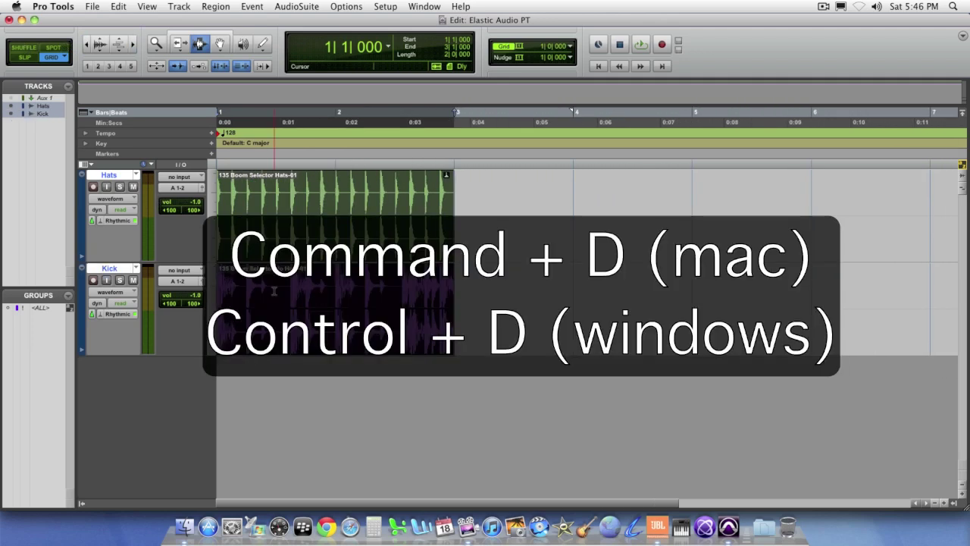
{"action": "key", "text": "super+d"}
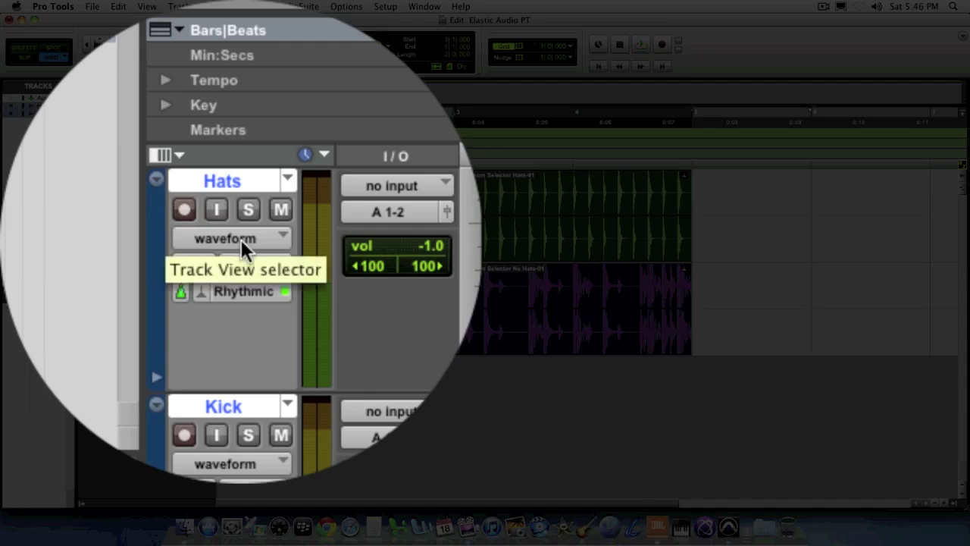
- Switch Hats to Warp view, clear the bar 3–5 selection, and zoom out to both loops
{"action": "left_click", "coordinate": [241, 240]}
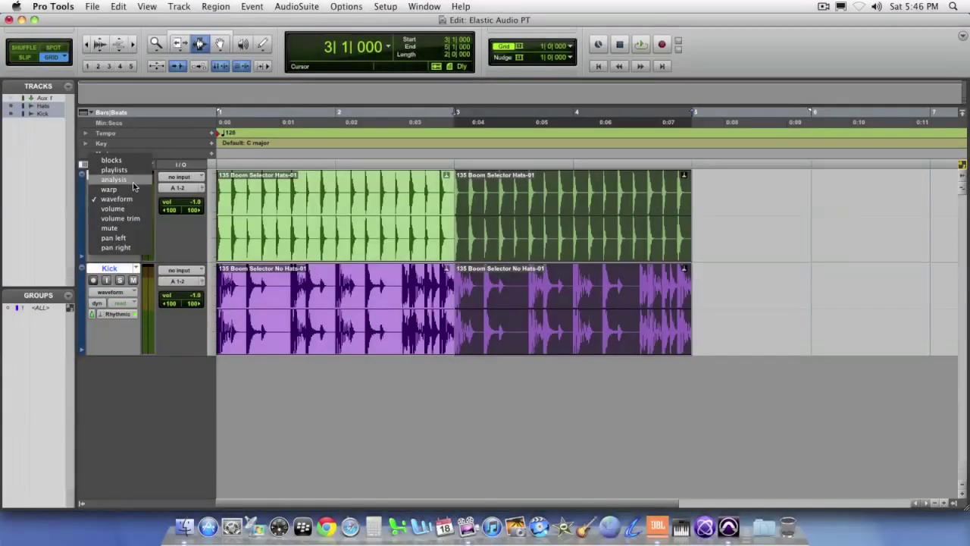
{"action": "left_click", "coordinate": [241, 240]}
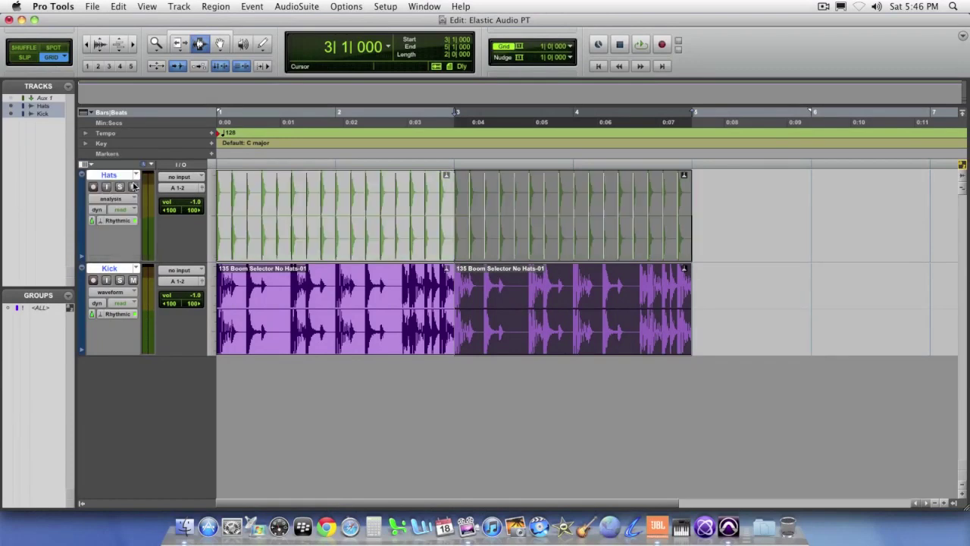
{"action": "left_click", "coordinate": [134, 44]}
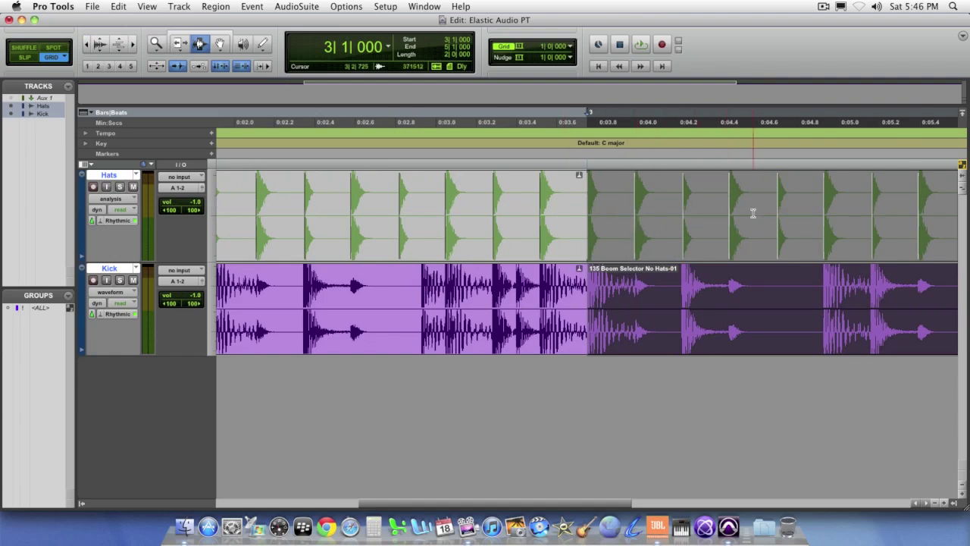
{"action": "left_click", "coordinate": [695, 205]}
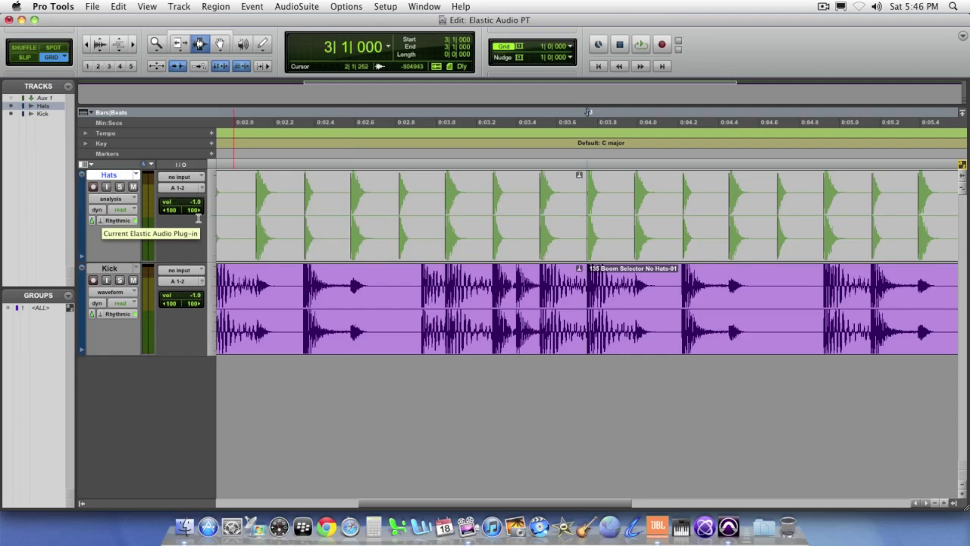
{"action": "key", "text": "super+["}
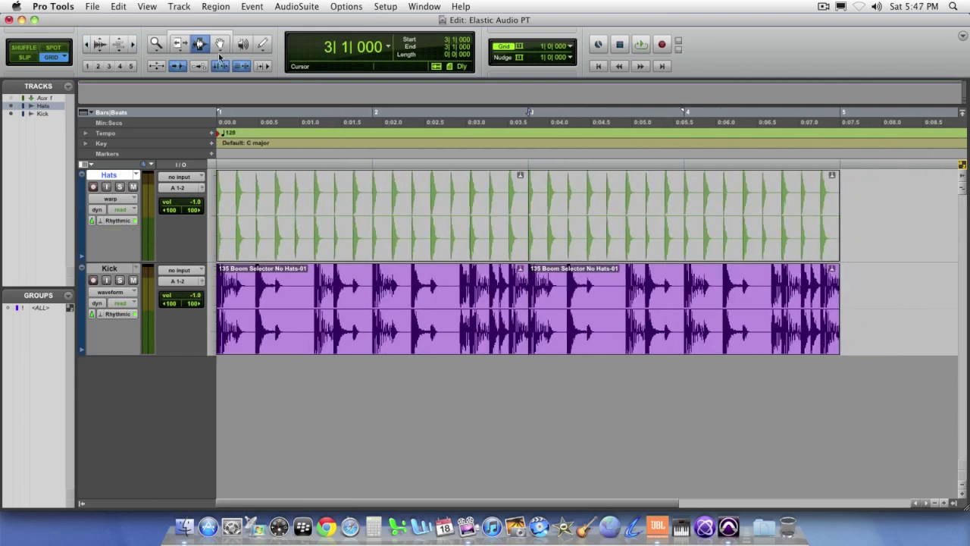
- Activate the Grabber tool for moving whole regions
{"action": "left_click", "coordinate": [225, 51]}
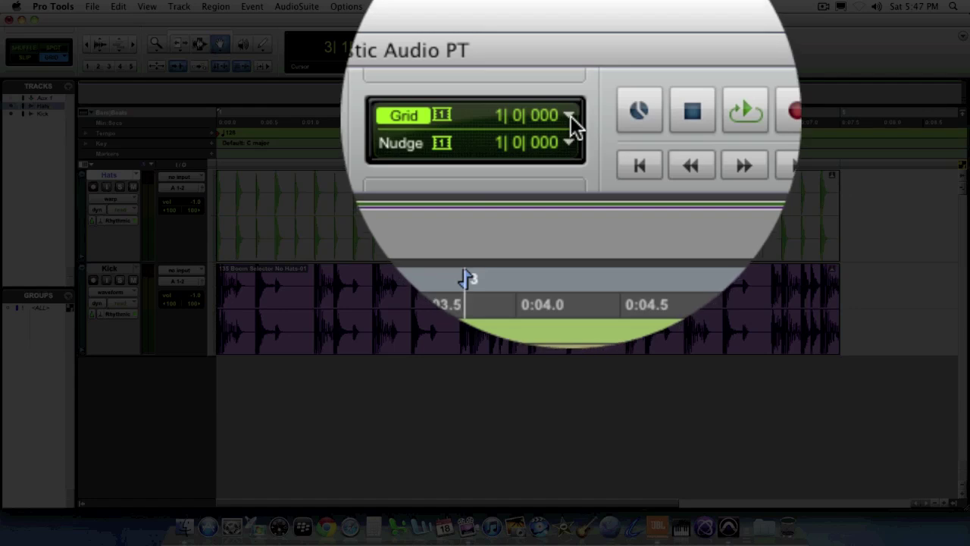
{"action": "left_click", "coordinate": [571, 116]}
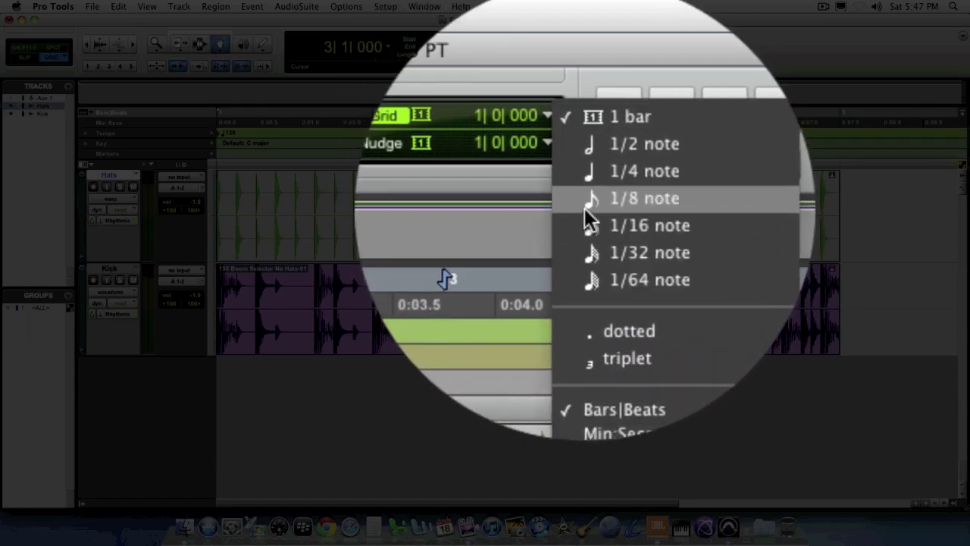
- Set the grid to 1/8 note, show Kick in Warp view, and compress both second regions to bar 4
{"action": "left_click", "coordinate": [584, 208]}
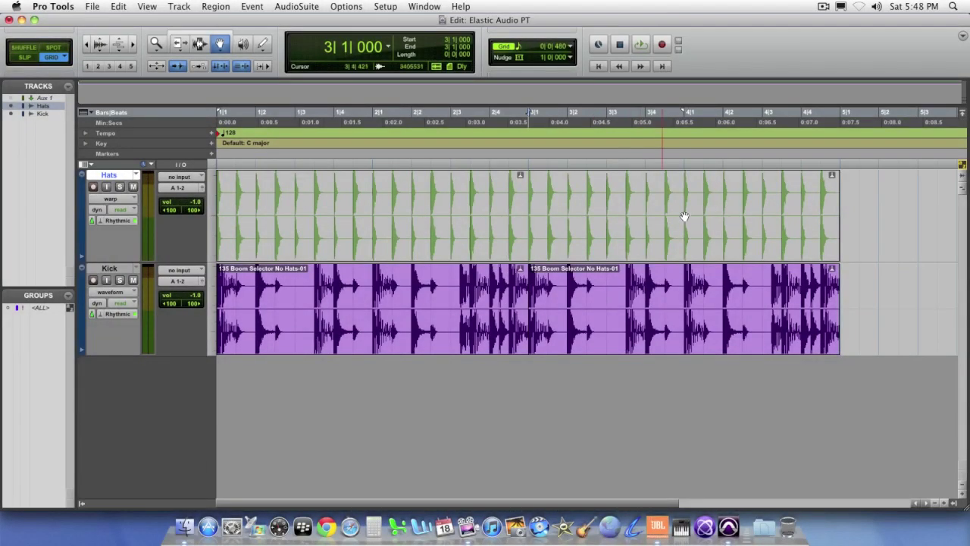
{"action": "left_click", "coordinate": [786, 216]}
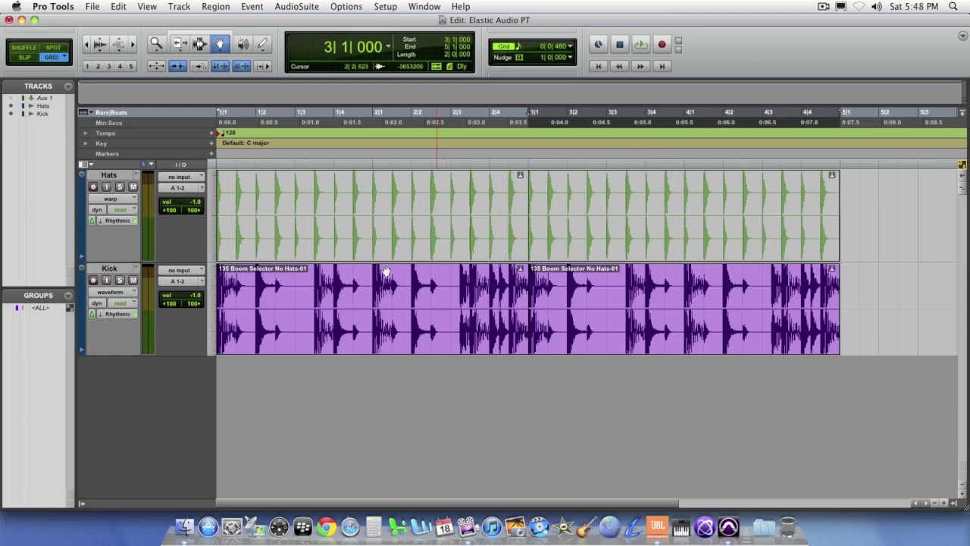
{"action": "left_click", "coordinate": [129, 292]}
{"action": "left_click", "coordinate": [121, 283]}
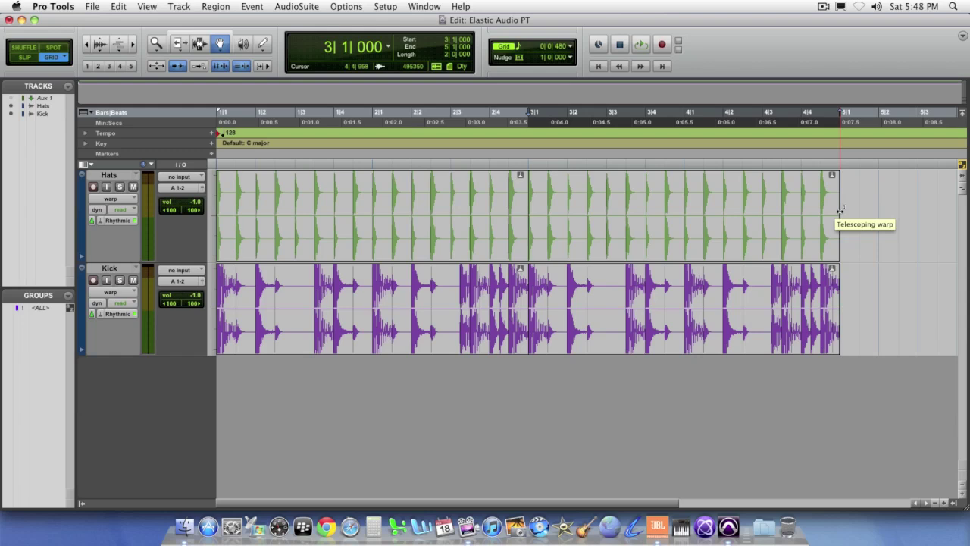
{"action": "left_click_drag", "start_coordinate": [840, 211], "coordinate": [685, 206]}
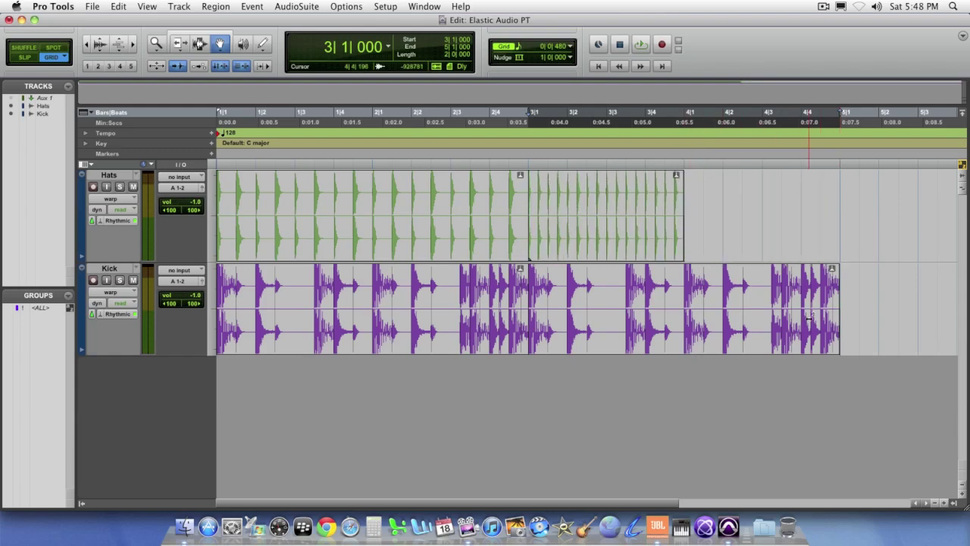
{"action": "left_click_drag", "start_coordinate": [839, 314], "coordinate": [685, 304]}
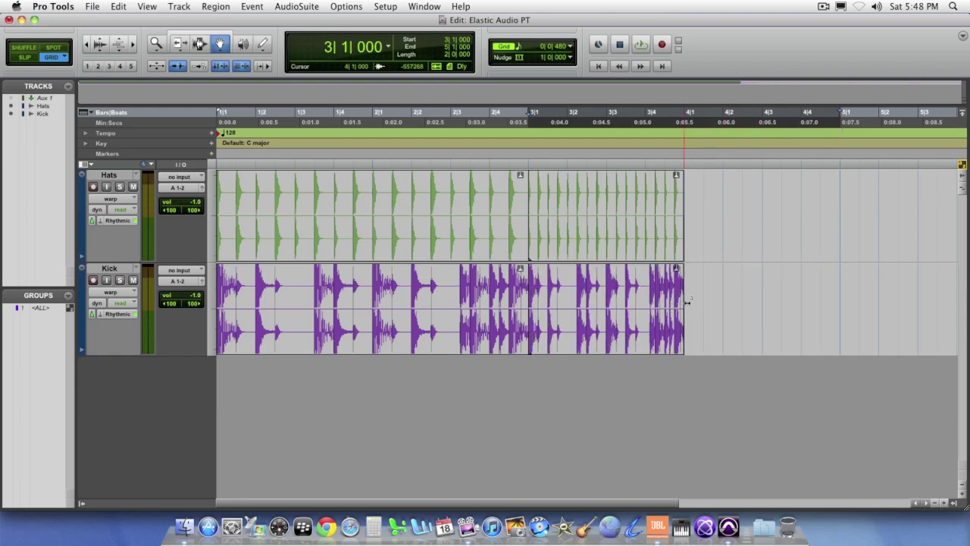
- Audition the compressed second Hats region, then the original-speed first Hats region
{"action": "left_click", "coordinate": [600, 249]}
{"action": "key", "text": "space"}
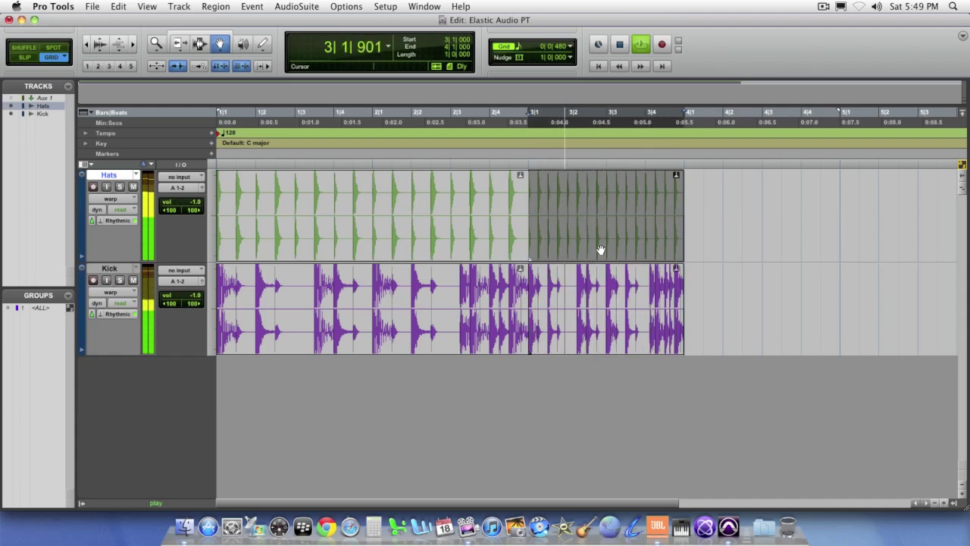
{"action": "key", "text": "space"}
{"action": "left_click", "coordinate": [426, 243]}
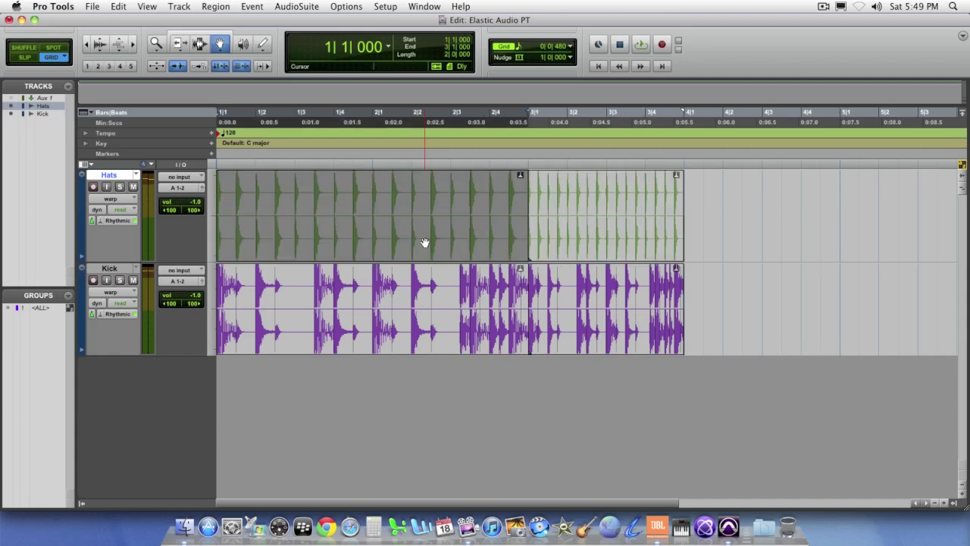
{"action": "key", "text": "space"}
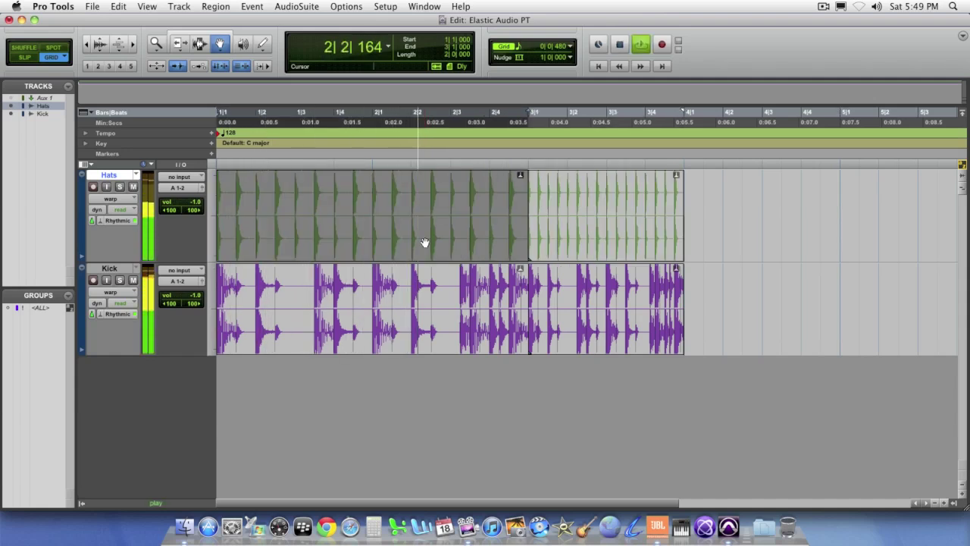
{"action": "key", "text": "space"}
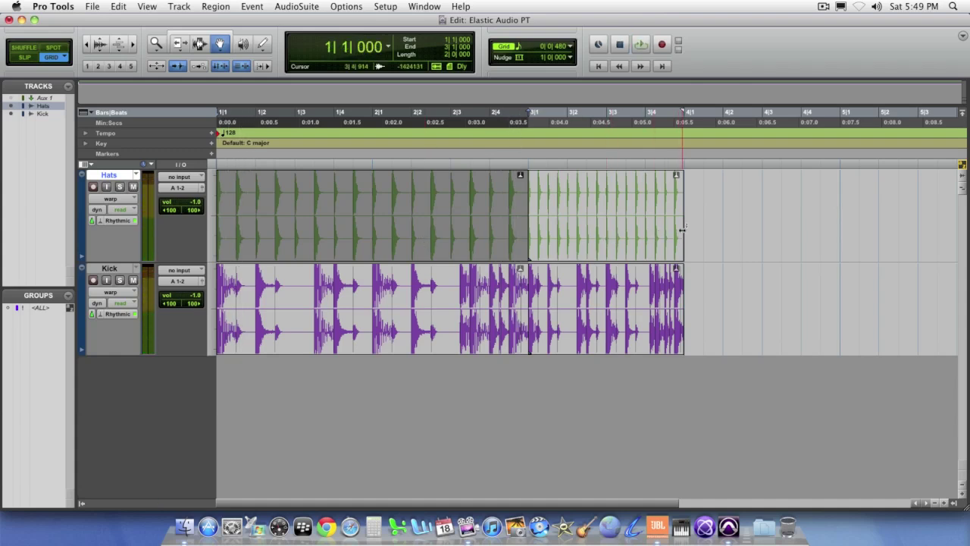
- Stretch the second Hats and Kick regions back out to bar 5 and audition them
{"action": "left_click_drag", "start_coordinate": [681, 229], "coordinate": [821, 236]}
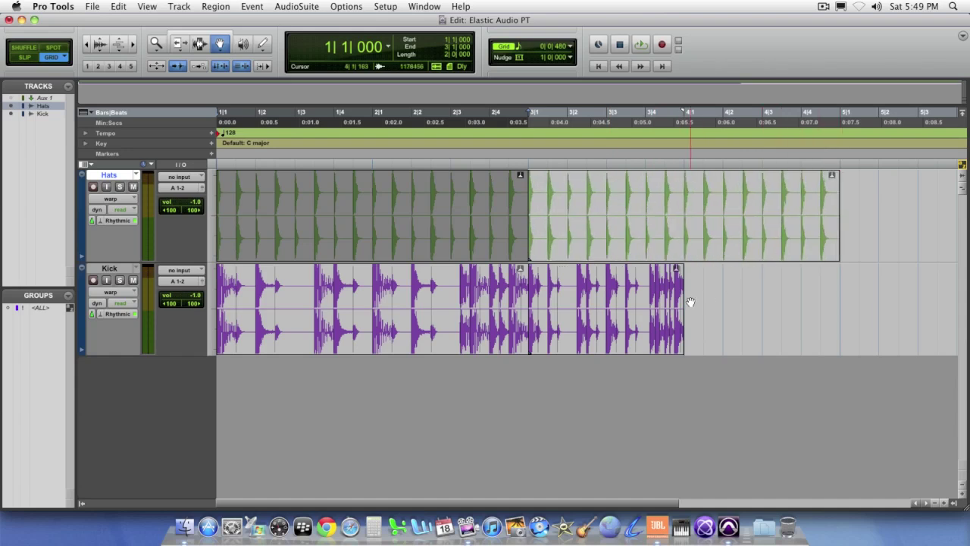
{"action": "left_click_drag", "start_coordinate": [686, 302], "coordinate": [842, 297]}
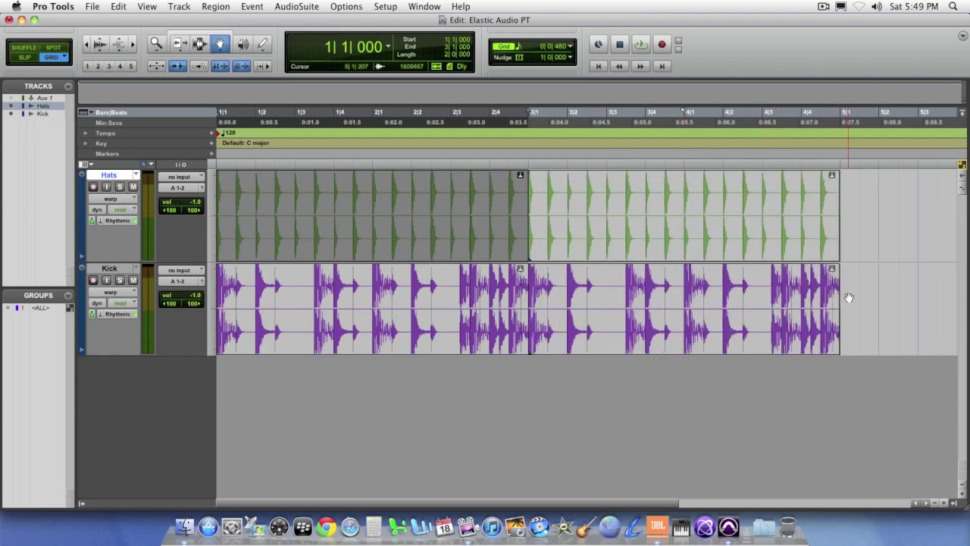
{"action": "left_click", "coordinate": [710, 244]}
{"action": "key", "text": "space"}
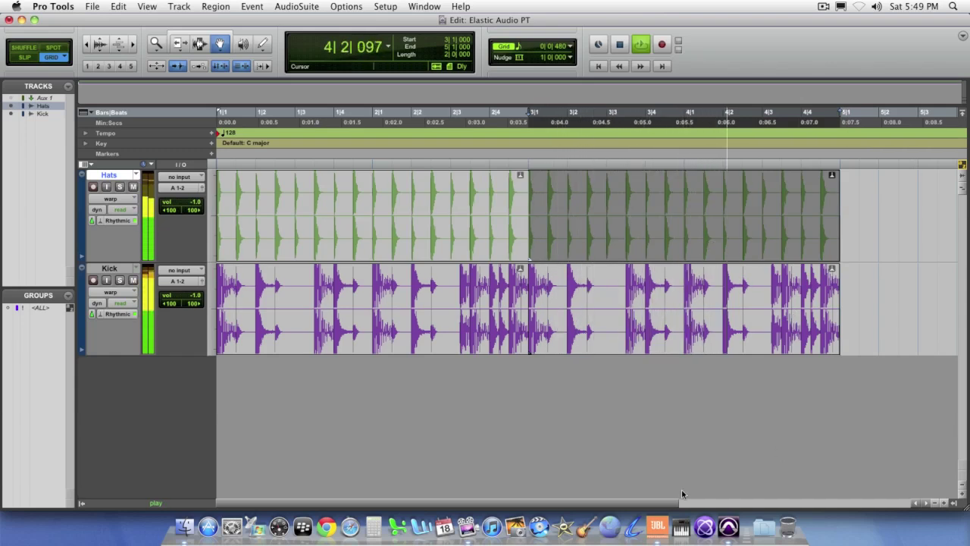
{"action": "key", "text": "space"}
- Try a much longer stretch toward bar 7, audition it, then trim back to near bar 5
{"action": "left_click_drag", "start_coordinate": [682, 502], "coordinate": [787, 501]}
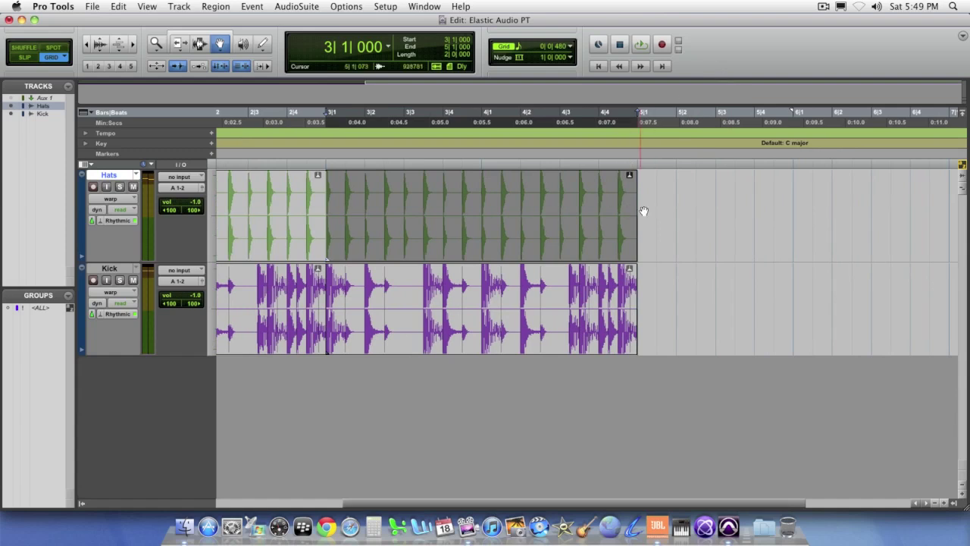
{"action": "left_click_drag", "start_coordinate": [638, 207], "coordinate": [947, 210]}
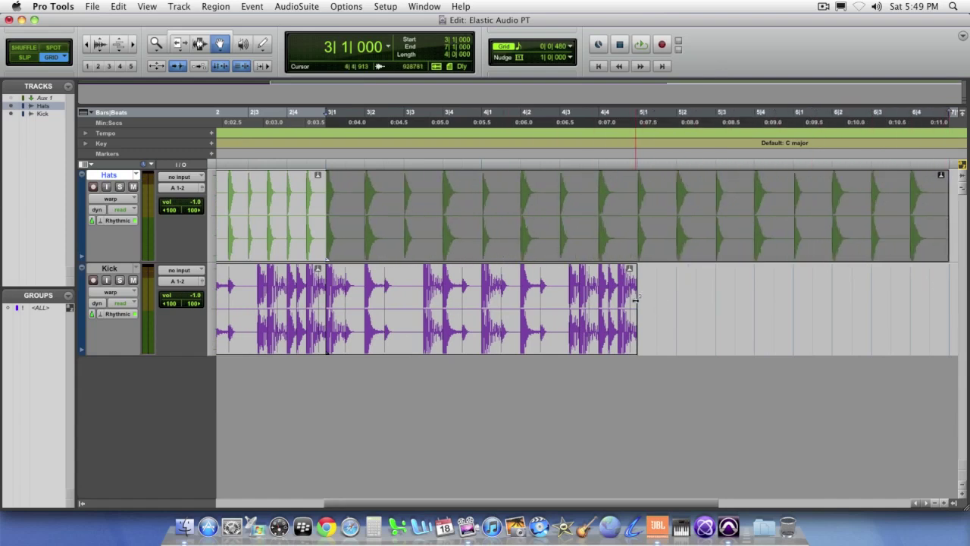
{"action": "left_click_drag", "start_coordinate": [640, 303], "coordinate": [701, 292]}
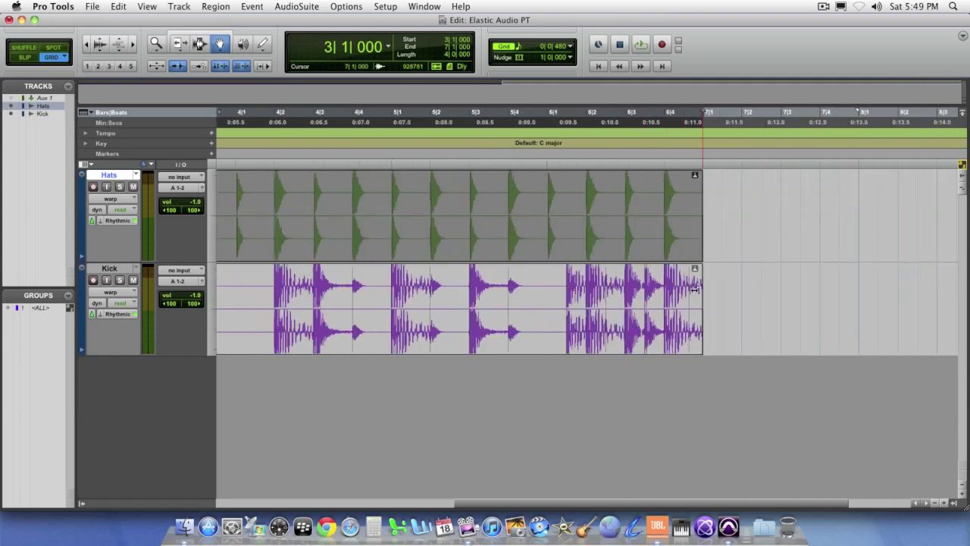
{"action": "key", "text": "space"}
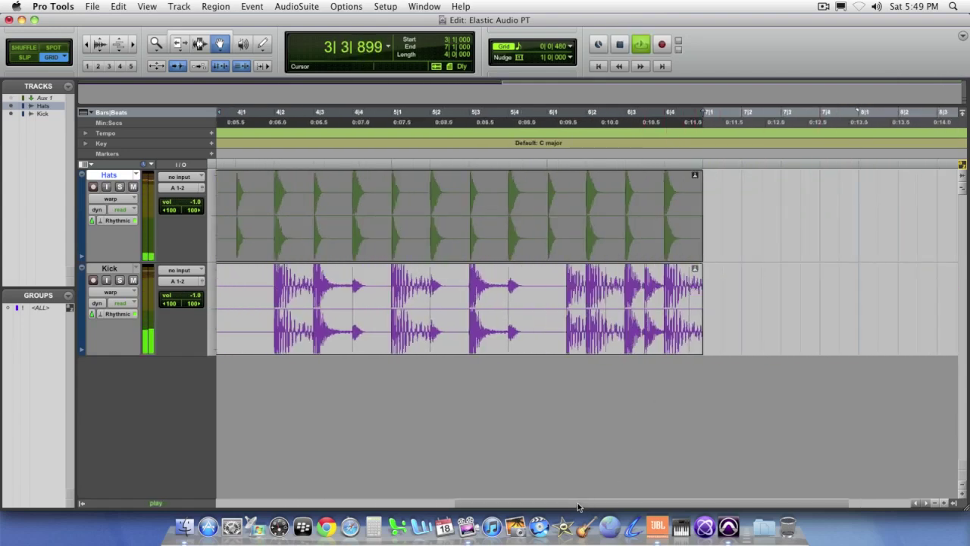
{"action": "left_click_drag", "start_coordinate": [577, 502], "coordinate": [479, 501]}
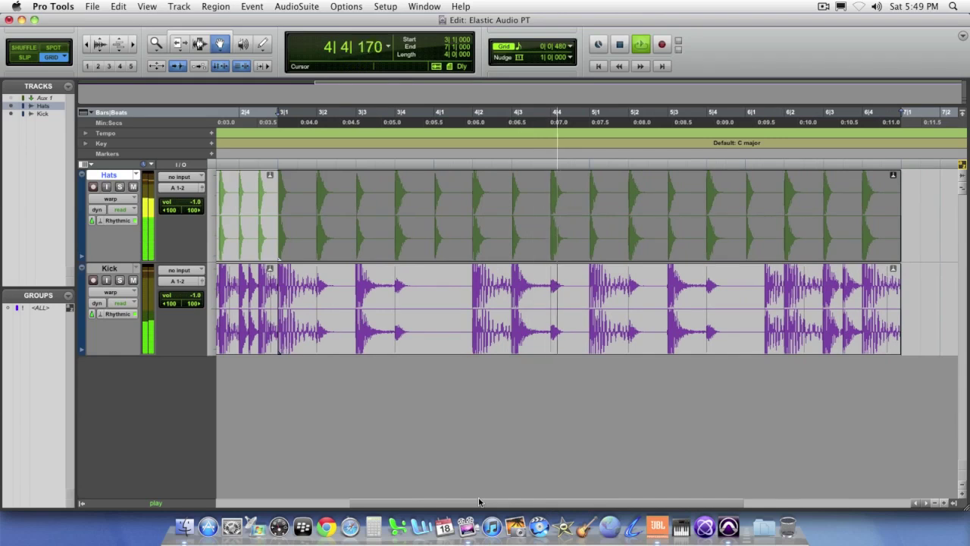
{"action": "key", "text": "space"}
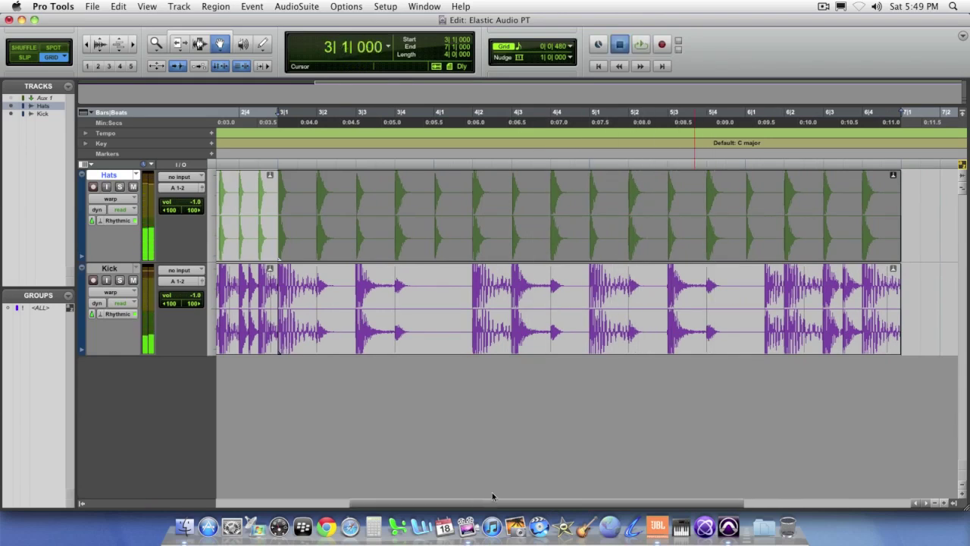
{"action": "left_click_drag", "start_coordinate": [898, 303], "coordinate": [588, 304]}
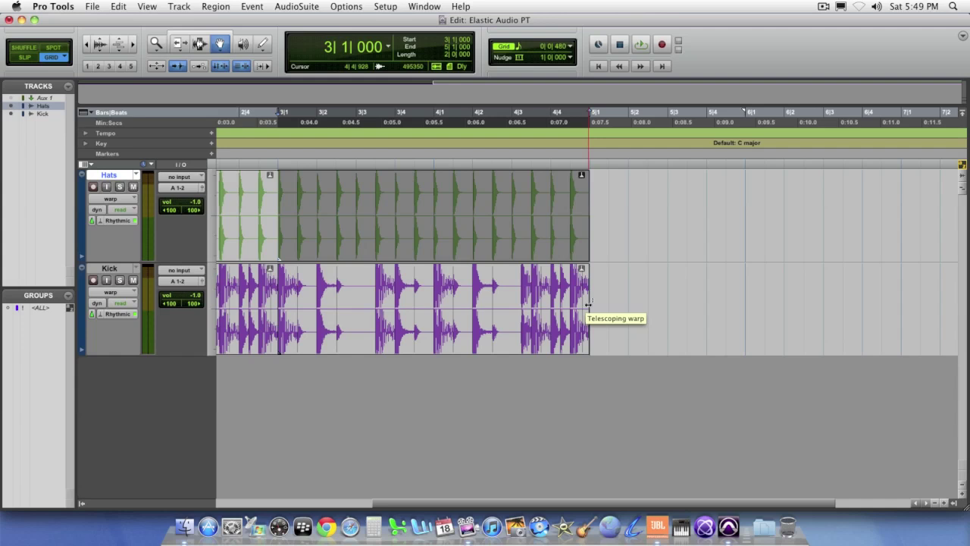
- Zoom out, switch the Hats and Kick tracks from warp to waveform view, and deselect
{"action": "key", "text": "super+["}
{"action": "key", "text": "super+["}
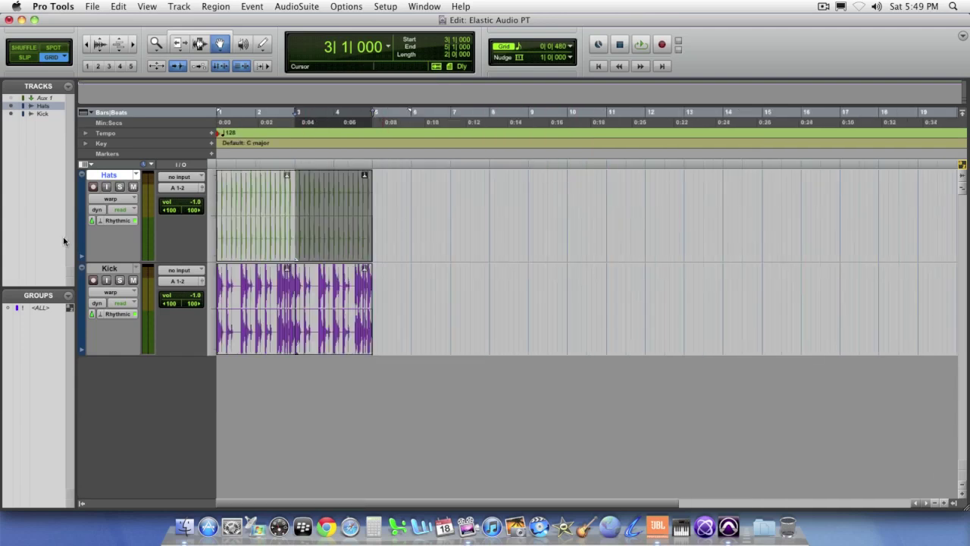
{"action": "left_click", "coordinate": [115, 201]}
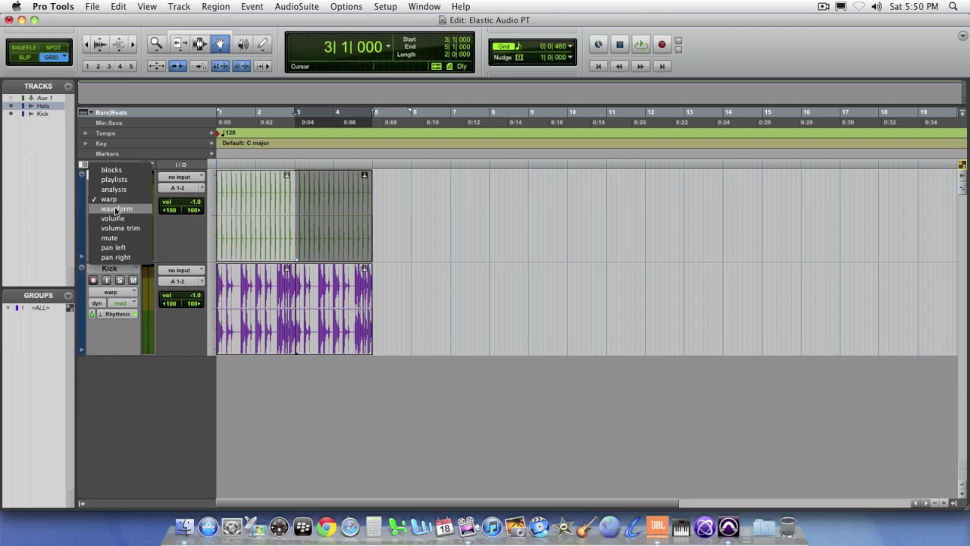
{"action": "left_click", "coordinate": [115, 214]}
{"action": "left_click", "coordinate": [116, 295]}
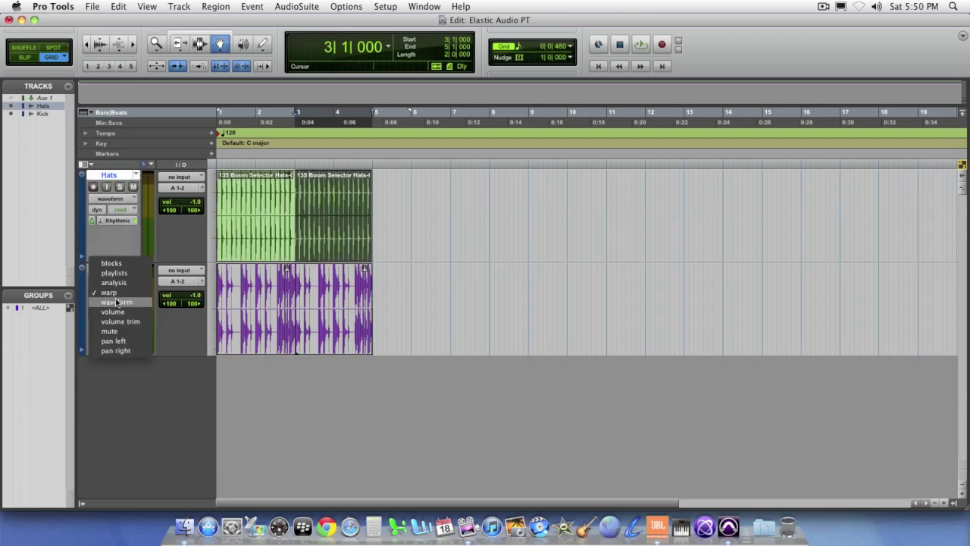
{"action": "left_click", "coordinate": [116, 301]}
{"action": "left_click", "coordinate": [272, 310]}
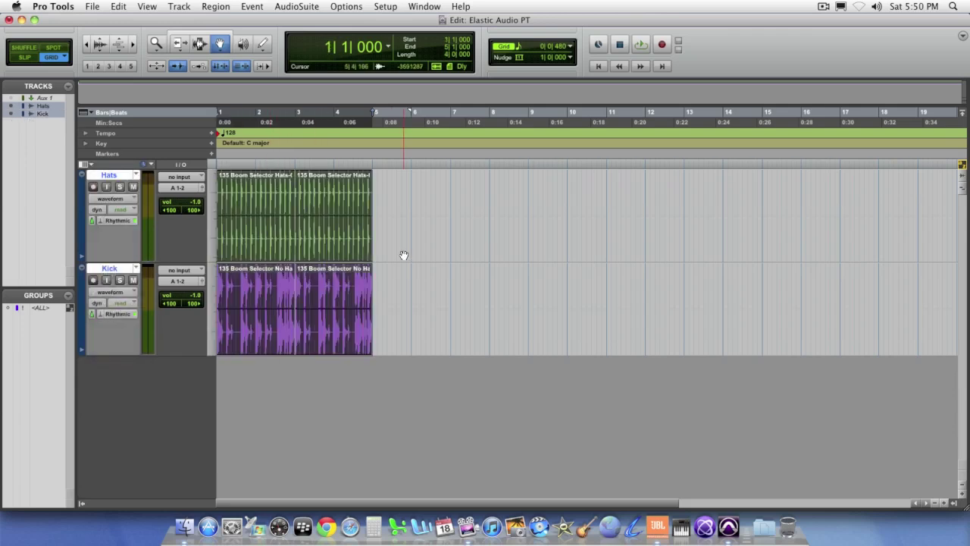
- Loop-trim the second Hats and Kick regions out to bar 17, then select the Kick track's bars 1–17
{"action": "left_click", "coordinate": [181, 45]}
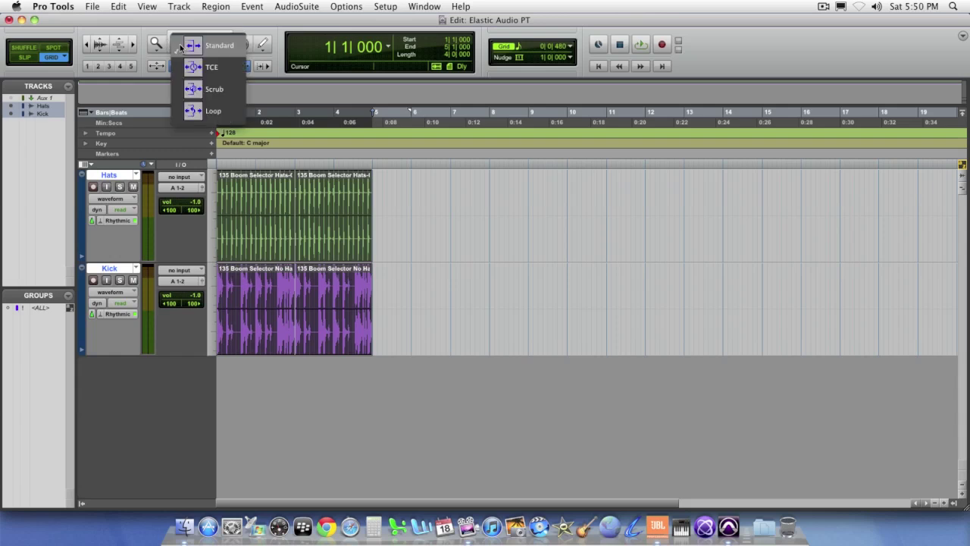
{"action": "left_click", "coordinate": [193, 110]}
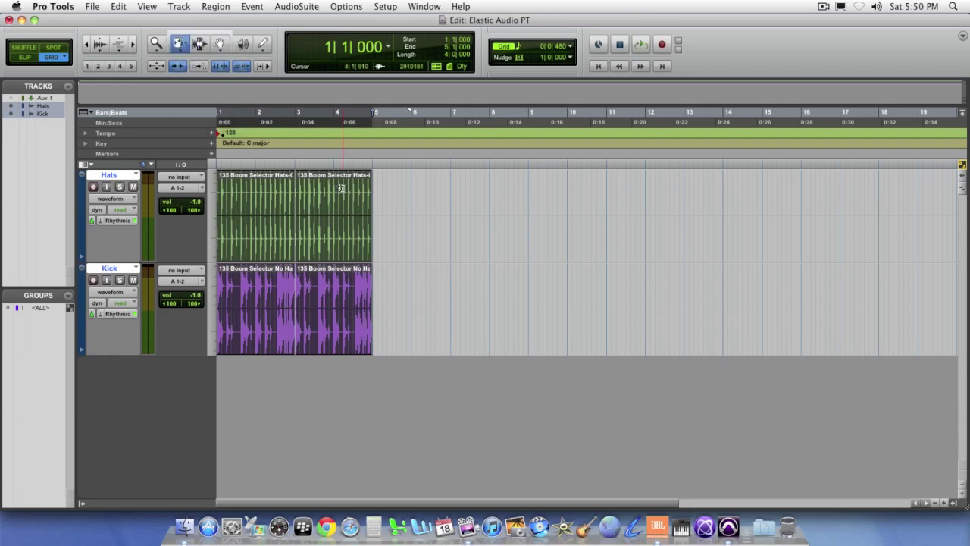
{"action": "left_click", "coordinate": [354, 222]}
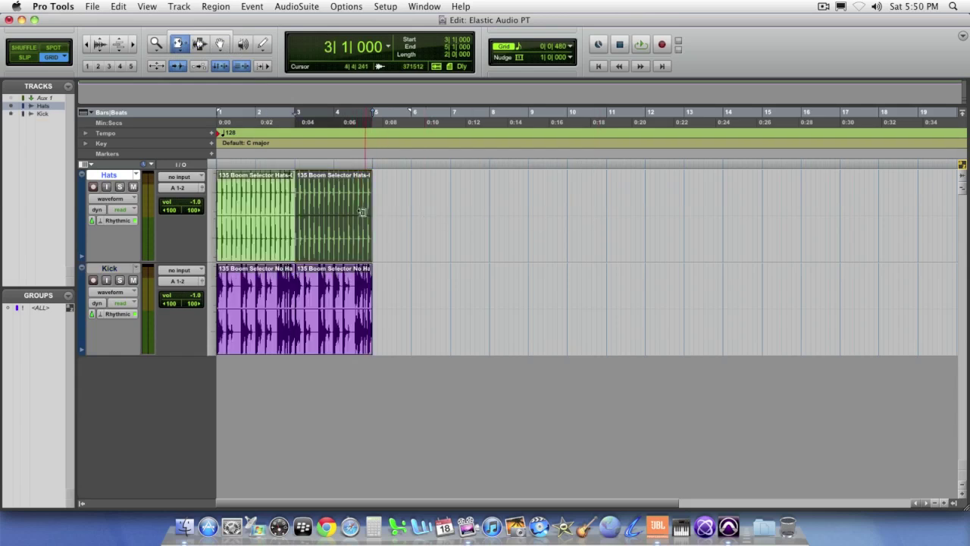
{"action": "left_click_drag", "start_coordinate": [362, 212], "coordinate": [837, 198]}
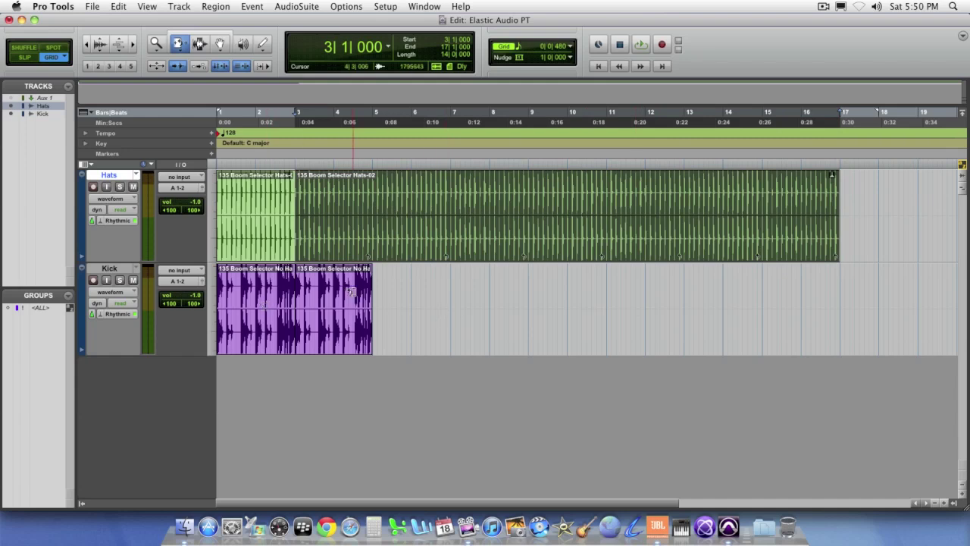
{"action": "left_click_drag", "start_coordinate": [369, 292], "coordinate": [837, 295]}
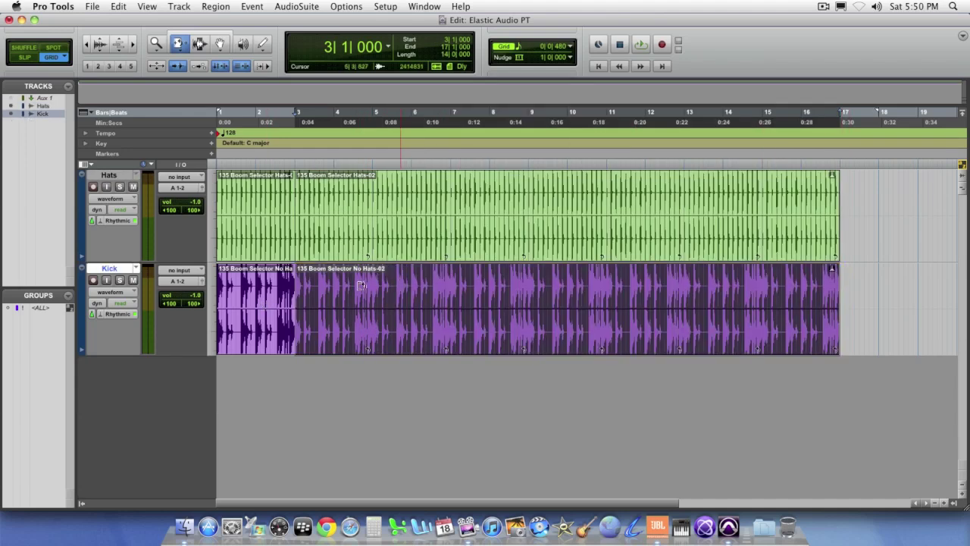
{"action": "left_click", "coordinate": [200, 43]}
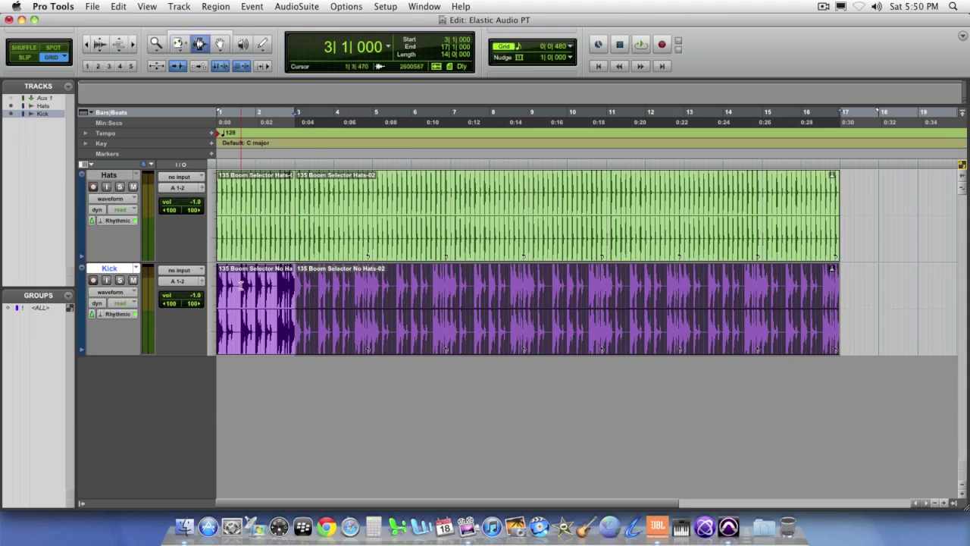
{"action": "left_click_drag", "start_coordinate": [241, 284], "coordinate": [210, 285]}
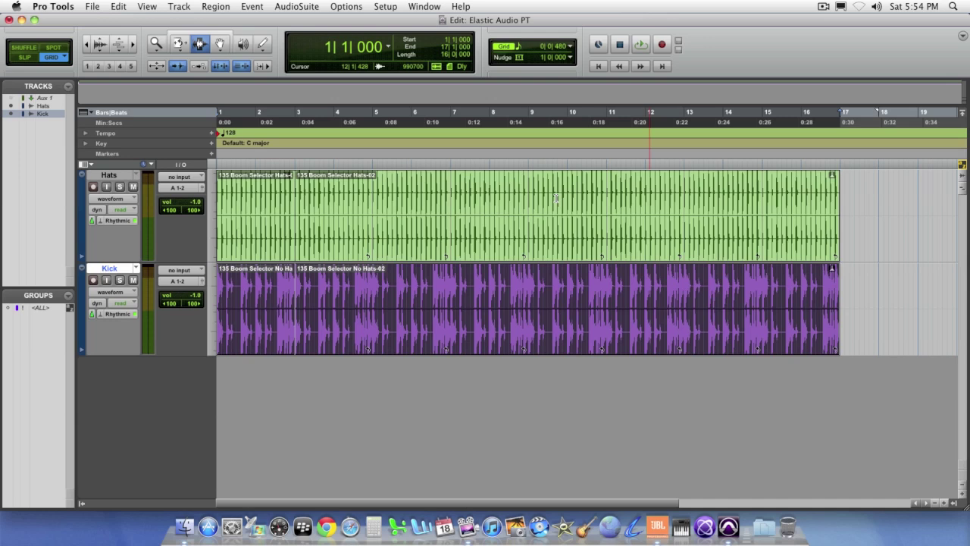
- Open the Workspace browser on the Piano folder's loops, with Rhythmic as the preview elastic mode
{"action": "left_click", "coordinate": [417, 7]}
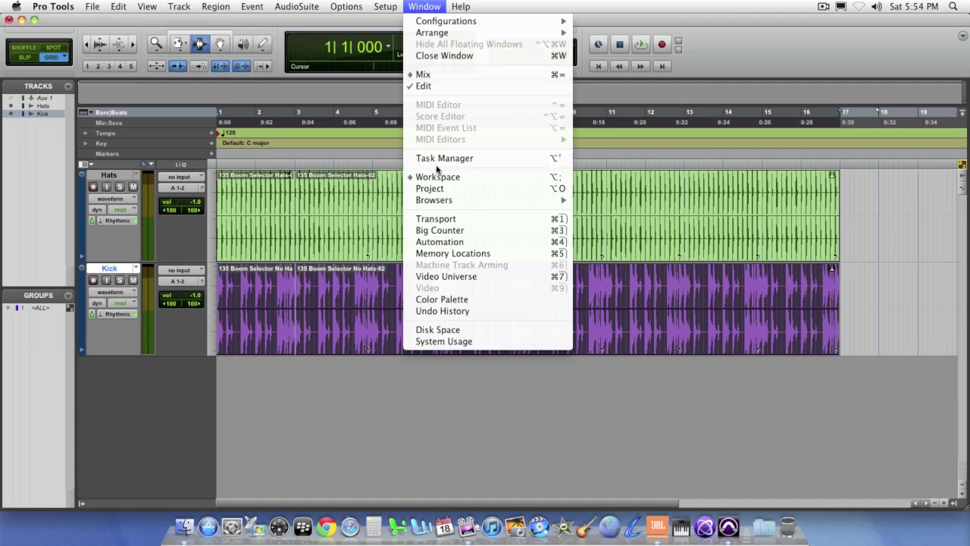
{"action": "left_click", "coordinate": [437, 175]}
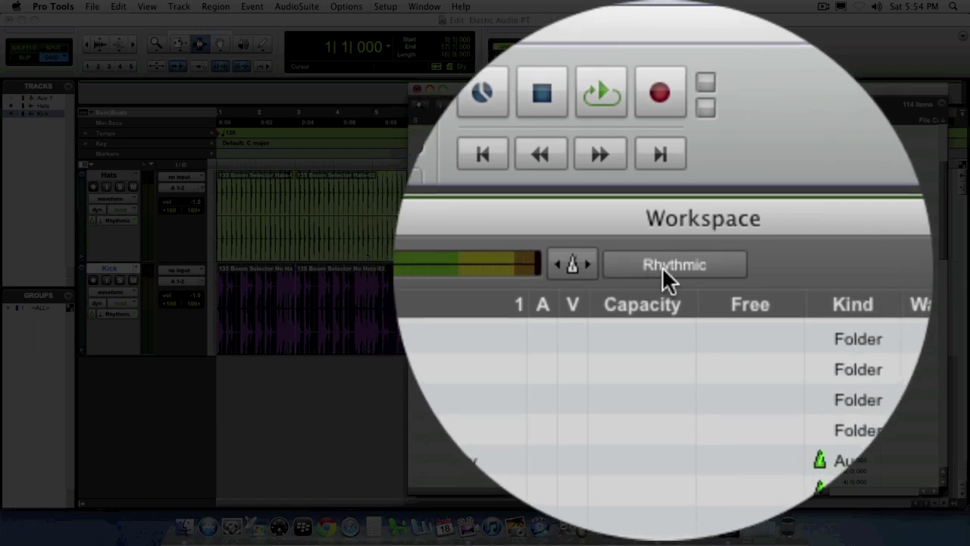
{"action": "left_click", "coordinate": [663, 268]}
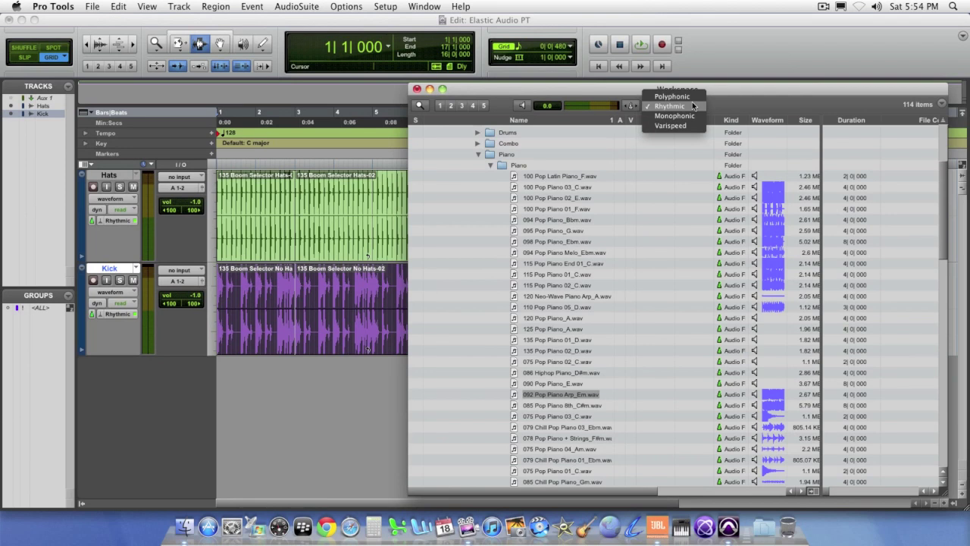
{"action": "left_click", "coordinate": [720, 101]}
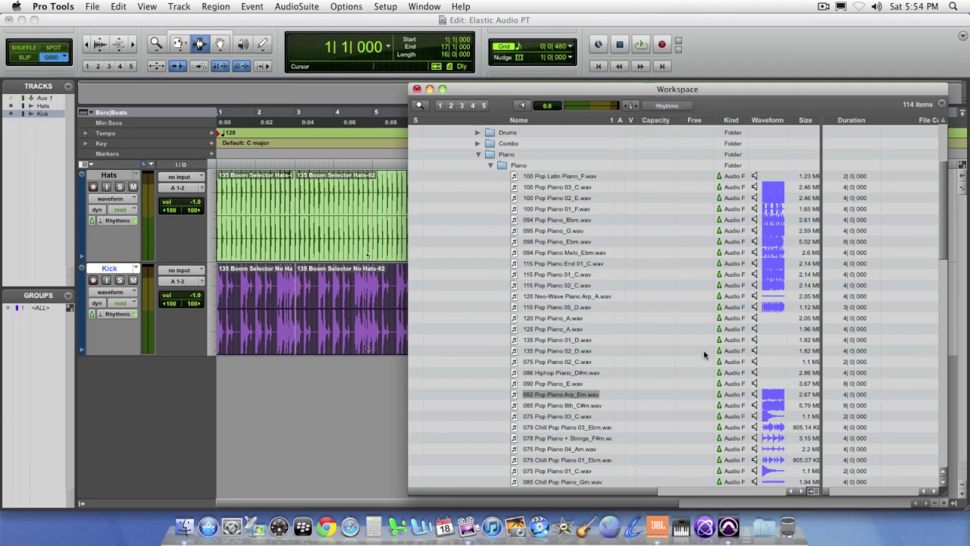
{"action": "left_click", "coordinate": [754, 395]}
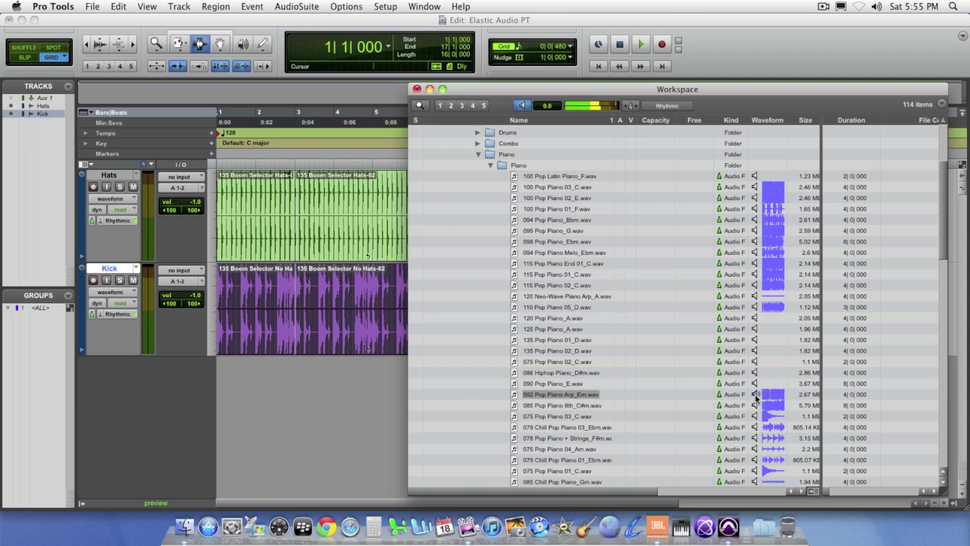
{"action": "left_click", "coordinate": [754, 395]}
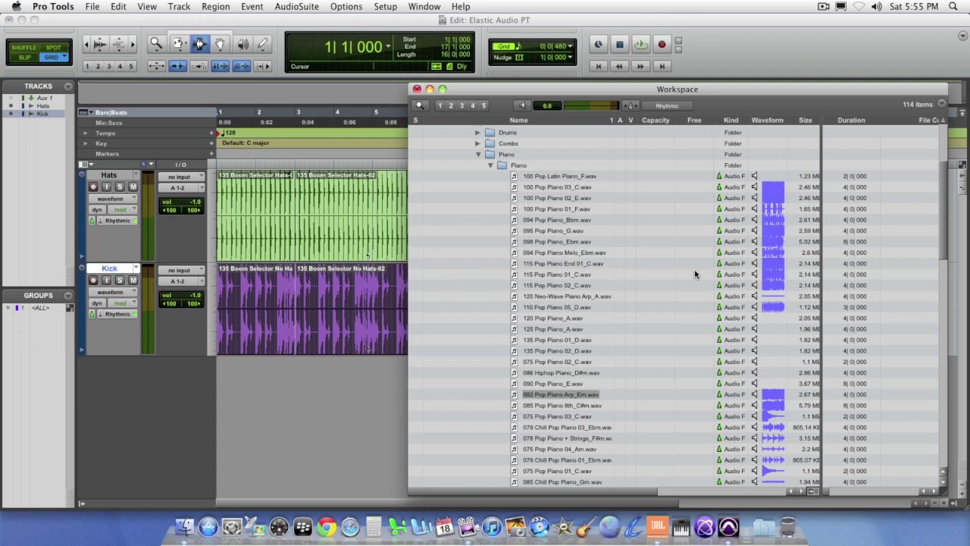
- Make Workspace previews follow session tempo in Polyphonic mode and audition 092 Pop Piano Arp_Em.wav
{"action": "left_click", "coordinate": [631, 106]}
{"action": "left_click", "coordinate": [665, 108]}
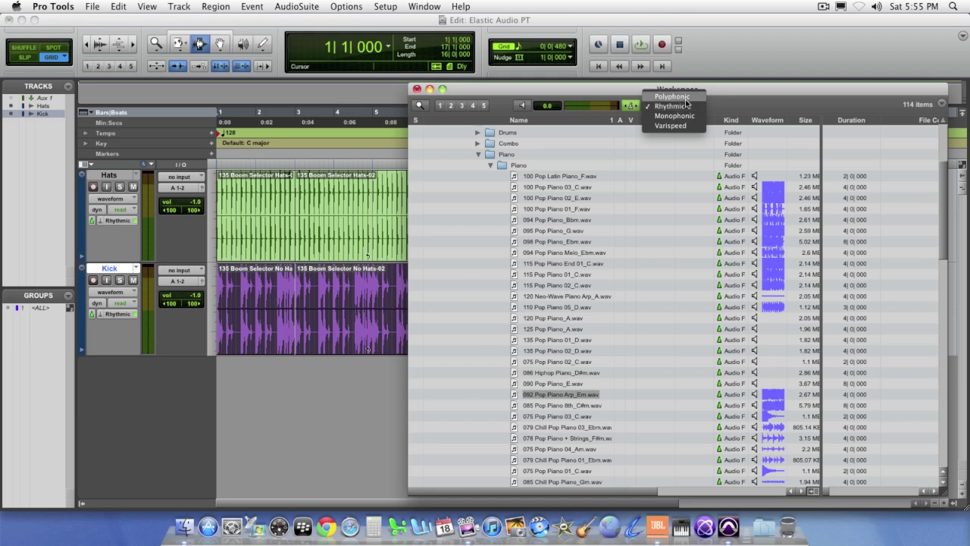
{"action": "left_click", "coordinate": [686, 99]}
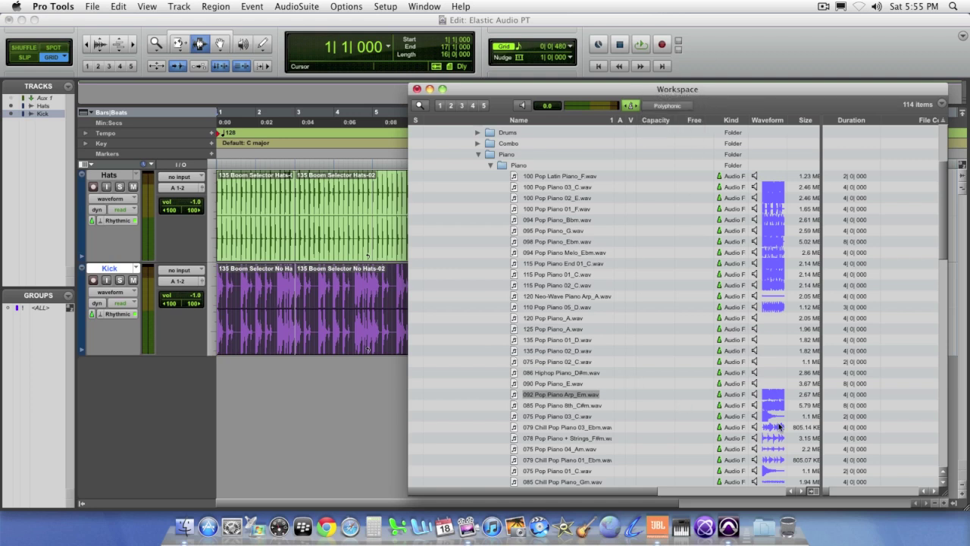
{"action": "left_click", "coordinate": [756, 395]}
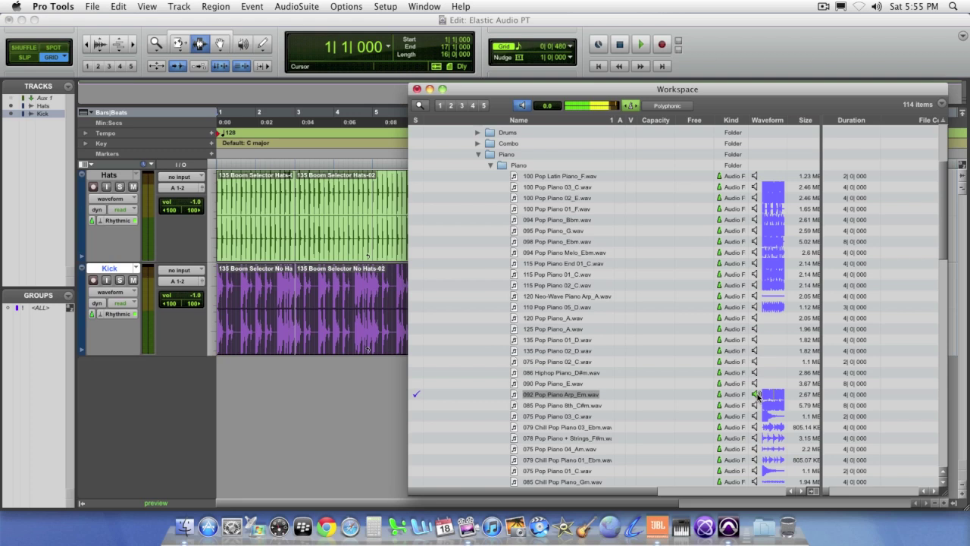
{"action": "left_click", "coordinate": [756, 395]}
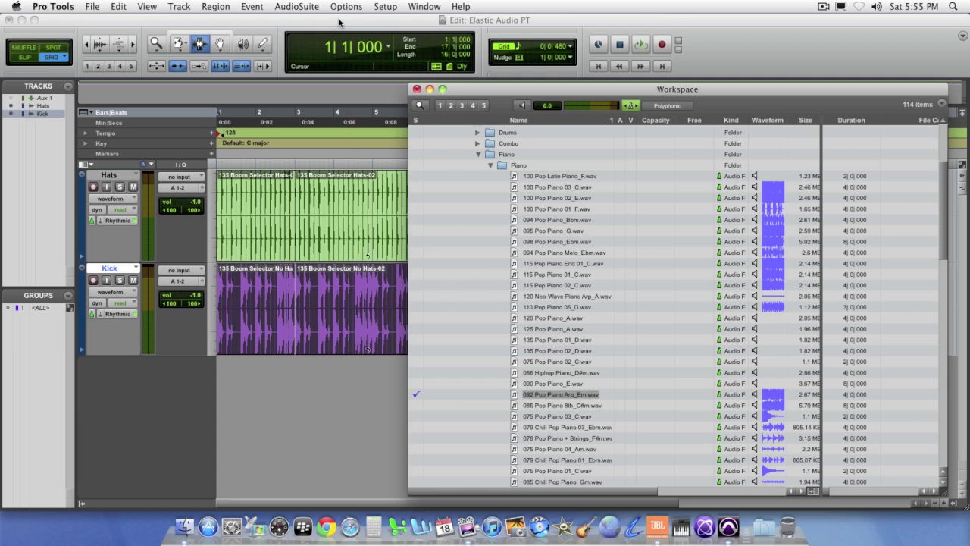
- Play the drum loops and audition 092 Pop Piano Arp_Em.wav from the Workspace over them
{"action": "key", "text": "super+w"}
{"action": "key", "text": "space"}
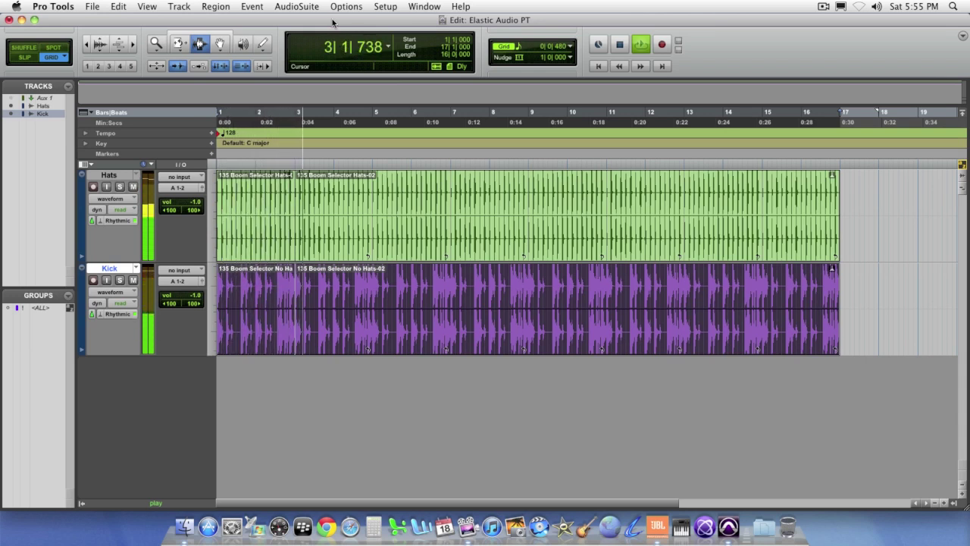
{"action": "key", "text": "alt+i"}
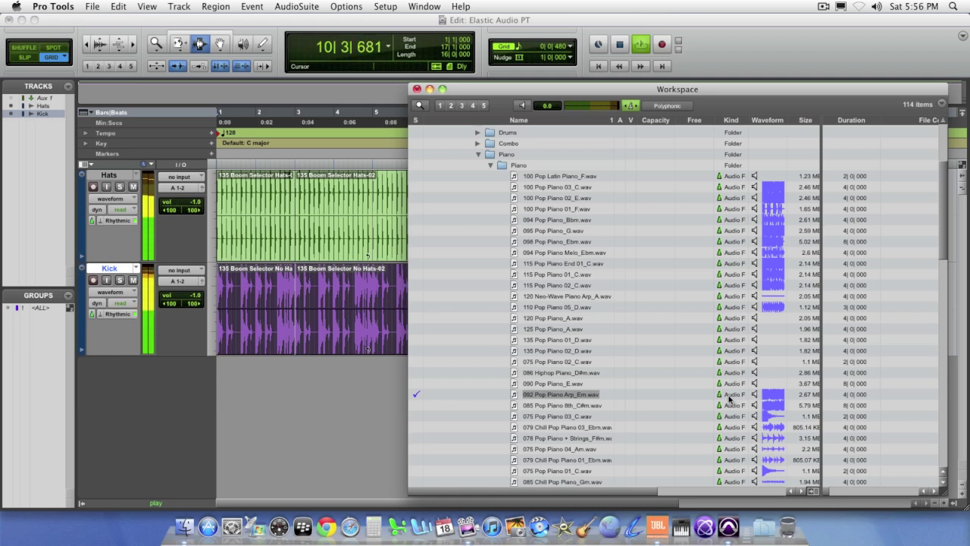
{"action": "left_click", "coordinate": [755, 394]}
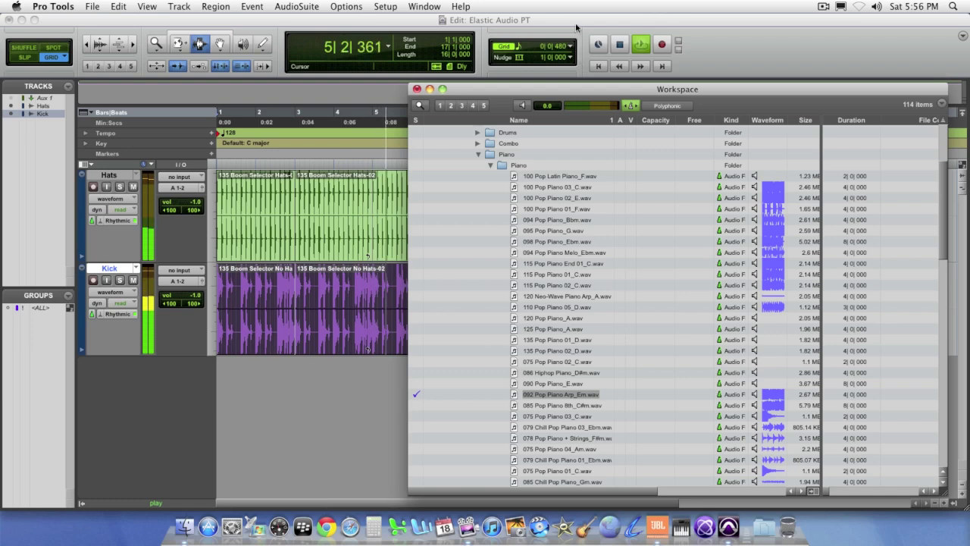
- Stop playback, add 092 Pop Piano Arp_Em.wav as a new track from the Workspace, and play it with the drums
{"action": "key", "text": "super+w"}
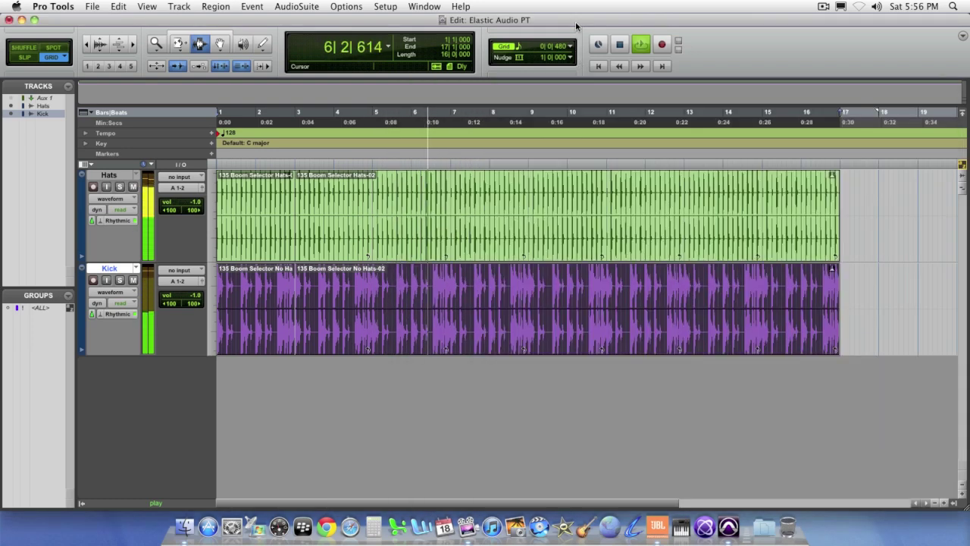
{"action": "key", "text": "space"}
{"action": "key", "text": "alt+i"}
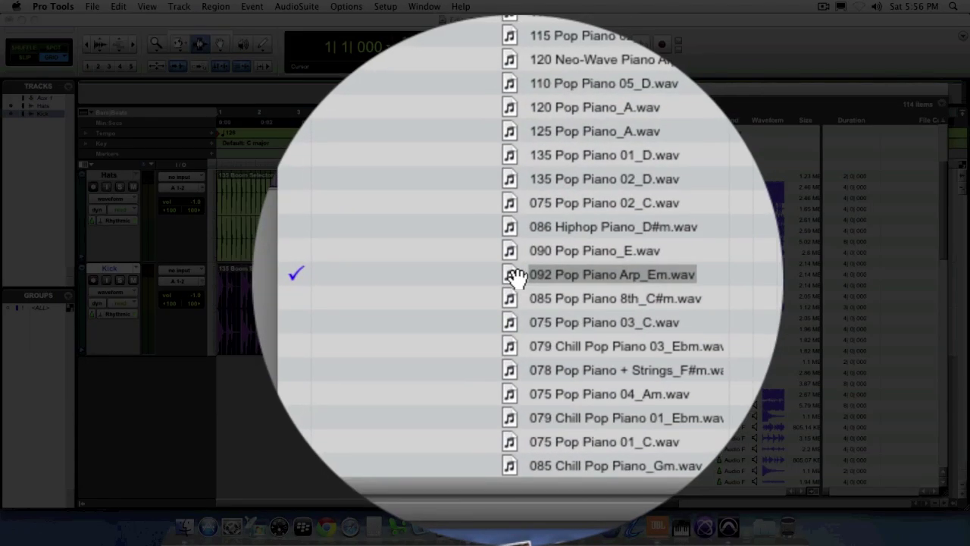
{"action": "left_click_drag", "start_coordinate": [515, 277], "coordinate": [35, 223]}
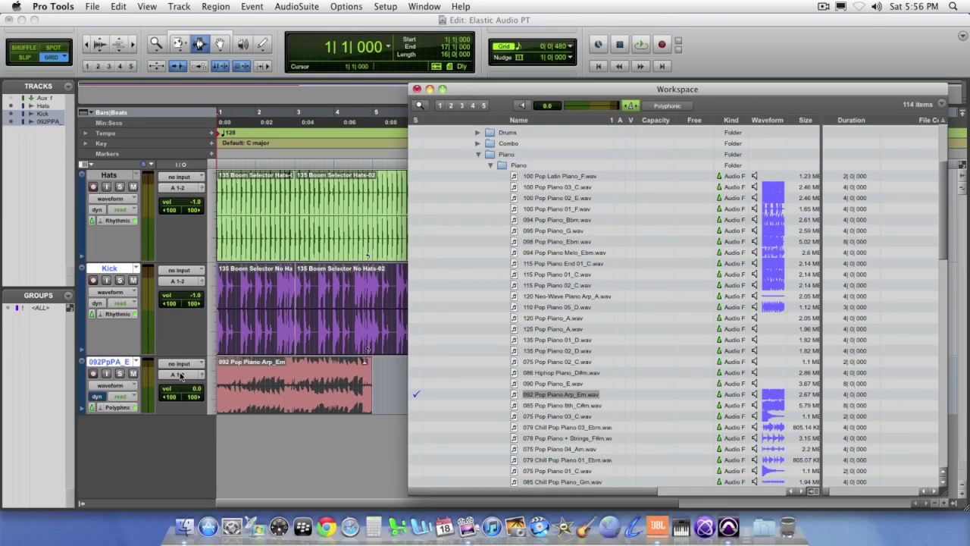
{"action": "left_click", "coordinate": [416, 90]}
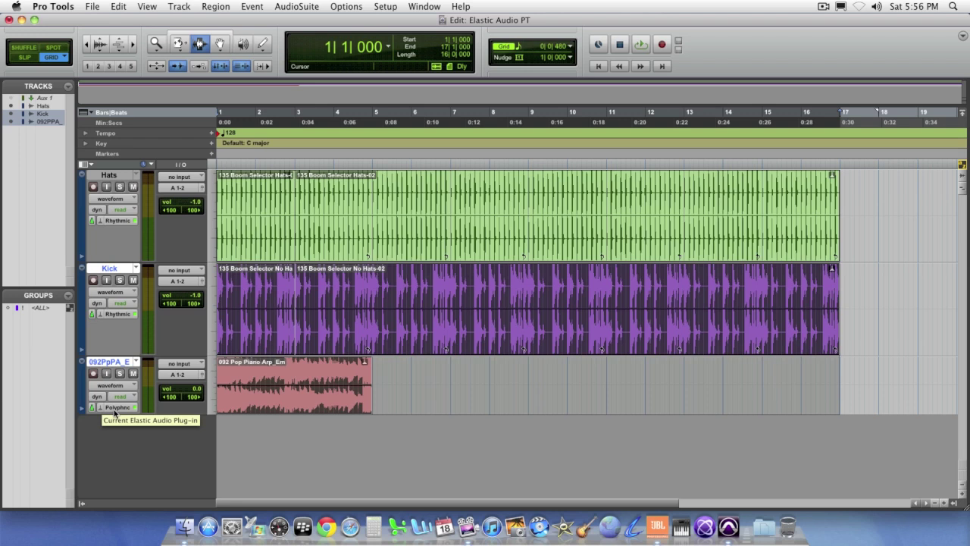
{"action": "left_click", "coordinate": [324, 386]}
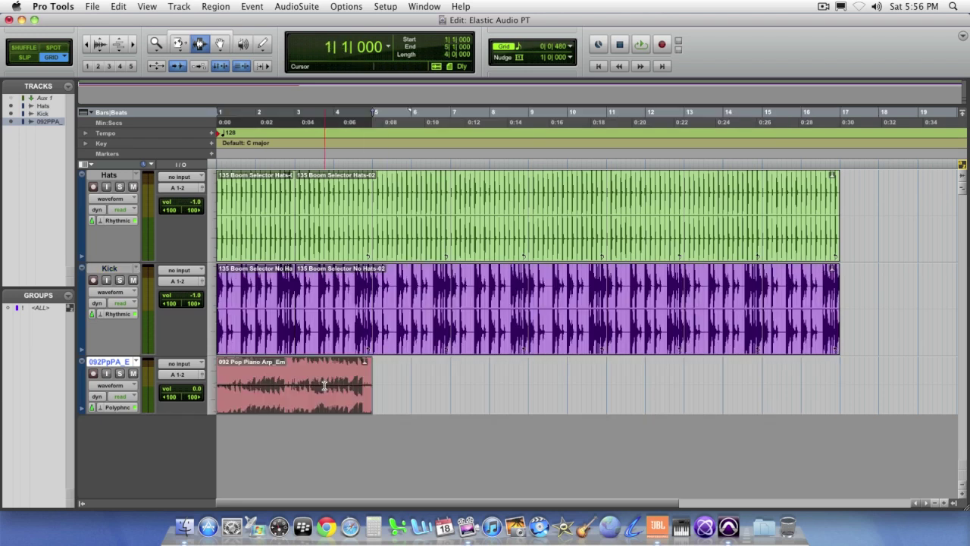
{"action": "key", "text": "space"}
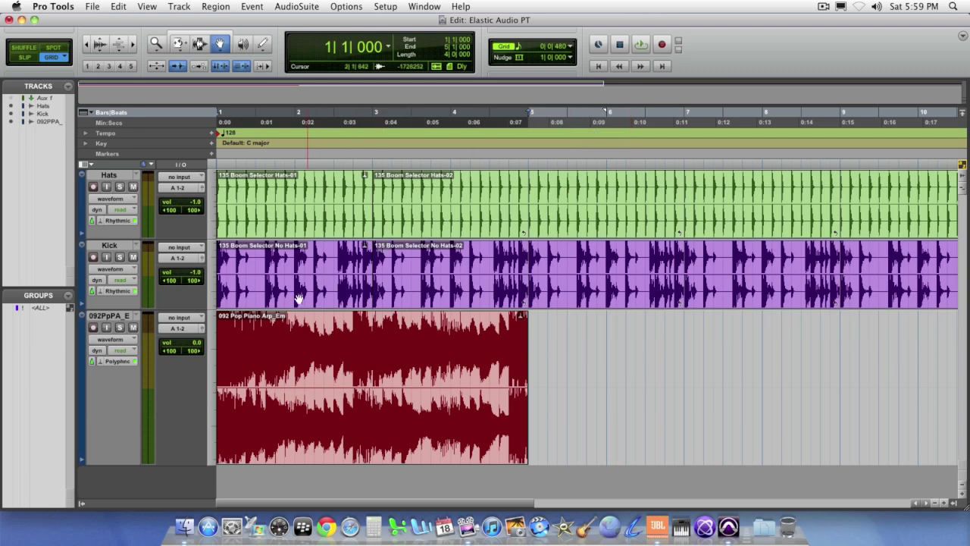
{"action": "left_click", "coordinate": [127, 344]}
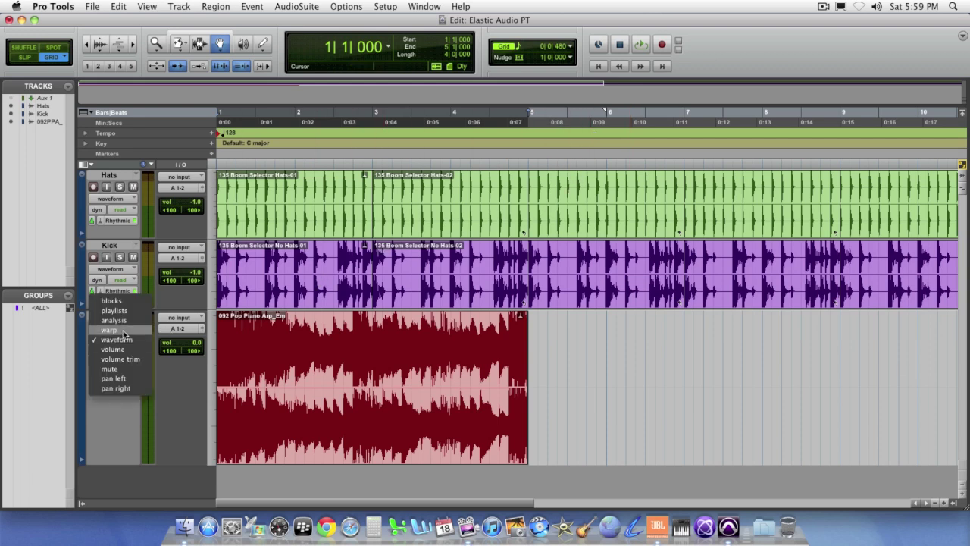
- Put the piano track in warp view and time-stretch its loop end with the TCE trimmer, auditioning it
{"action": "left_click", "coordinate": [123, 330]}
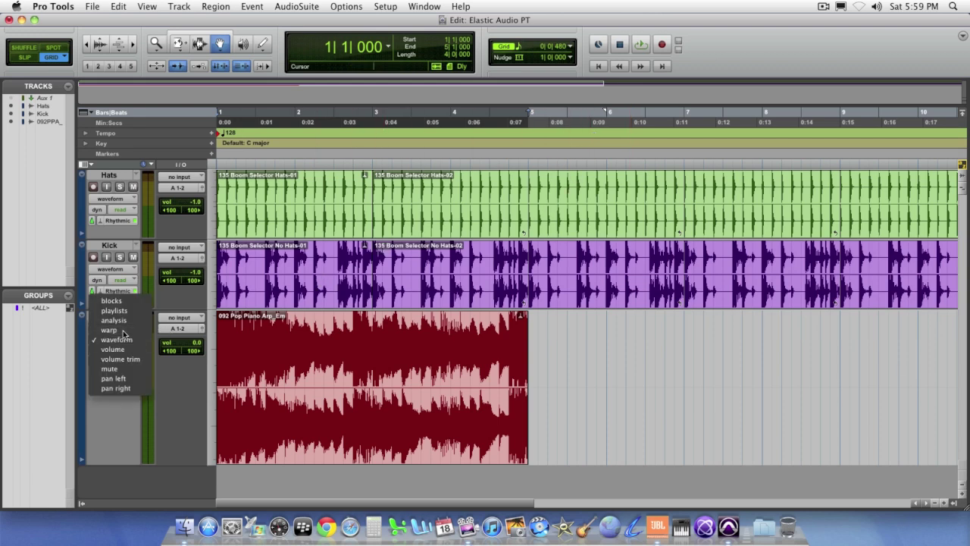
{"action": "left_click", "coordinate": [219, 46]}
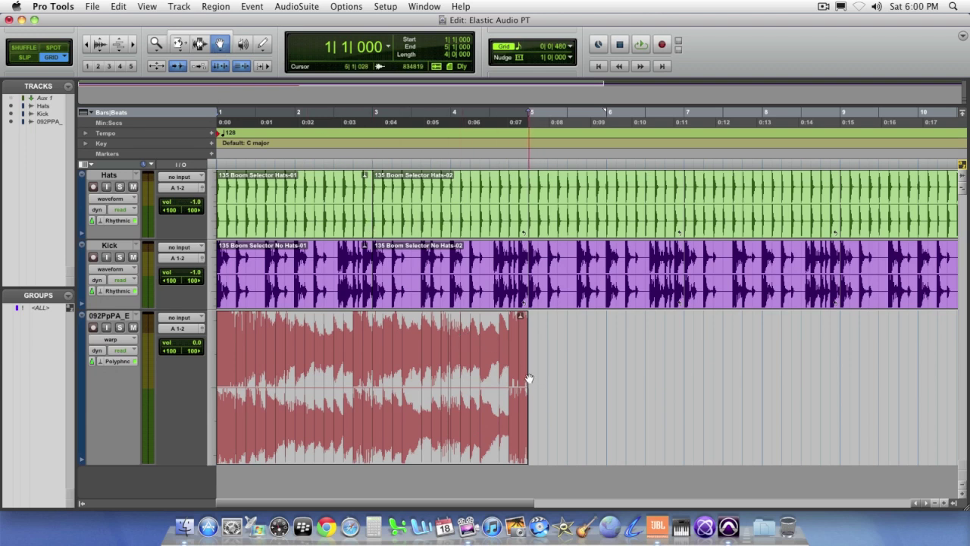
{"action": "mouse_move", "coordinate": [527, 373]}
{"action": "left_mouse_down"}
{"action": "mouse_move", "coordinate": [775, 380]}
{"action": "mouse_move", "coordinate": [455, 371]}
{"action": "mouse_move", "coordinate": [528, 368]}
{"action": "left_mouse_up"}
{"action": "key", "text": "Return"}
{"action": "key", "text": "space"}
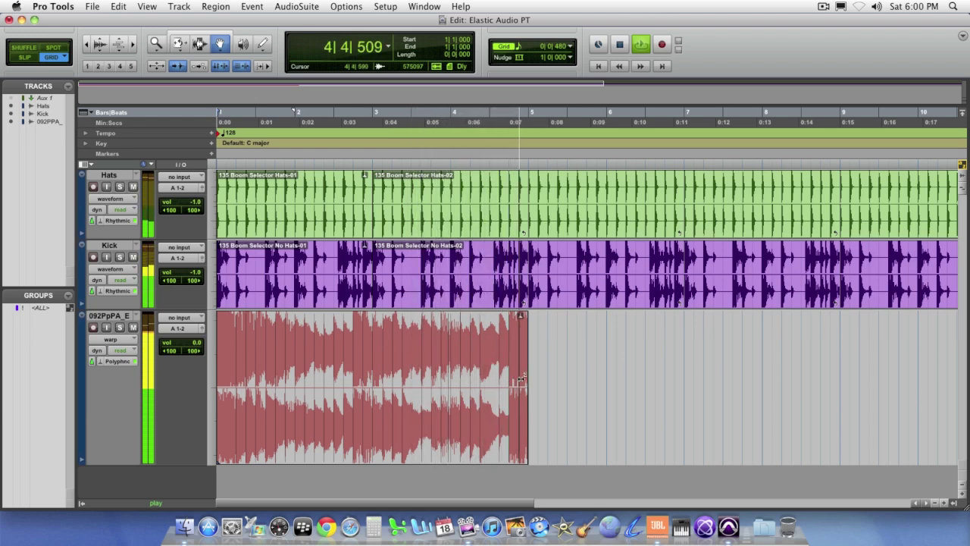
{"action": "key", "text": "space"}
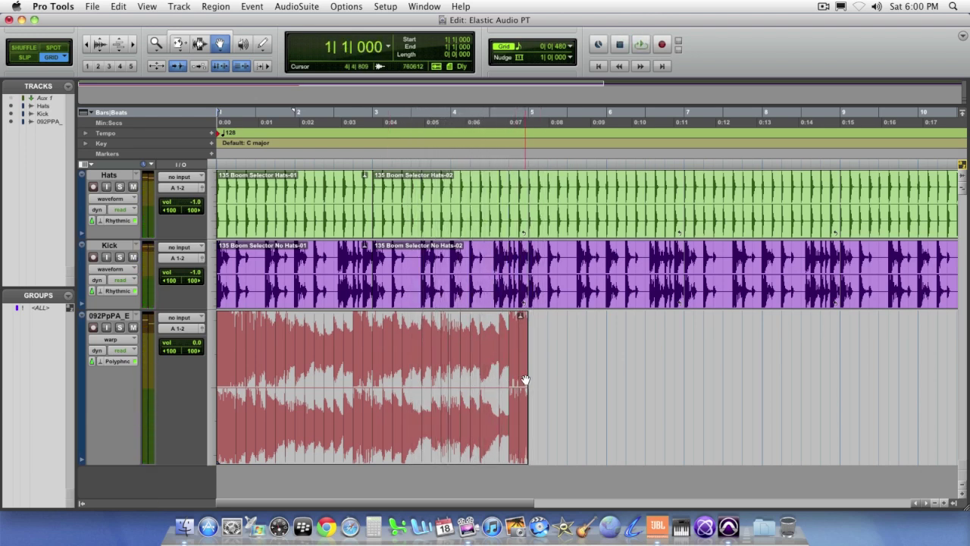
- Stretch the piano loop out to about bar 9, audition it, then compress it back to bar 5
{"action": "left_click_drag", "start_coordinate": [526, 375], "coordinate": [837, 387]}
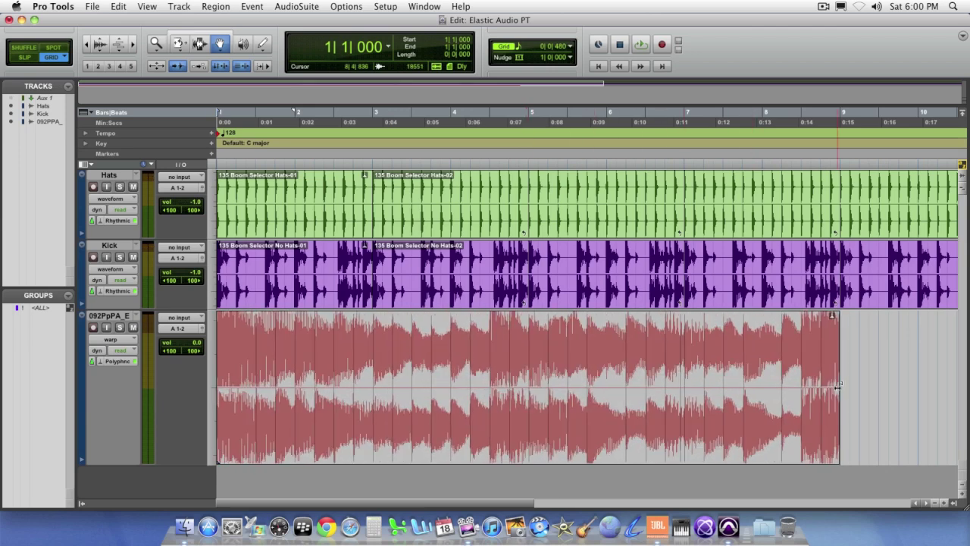
{"action": "key", "text": "space"}
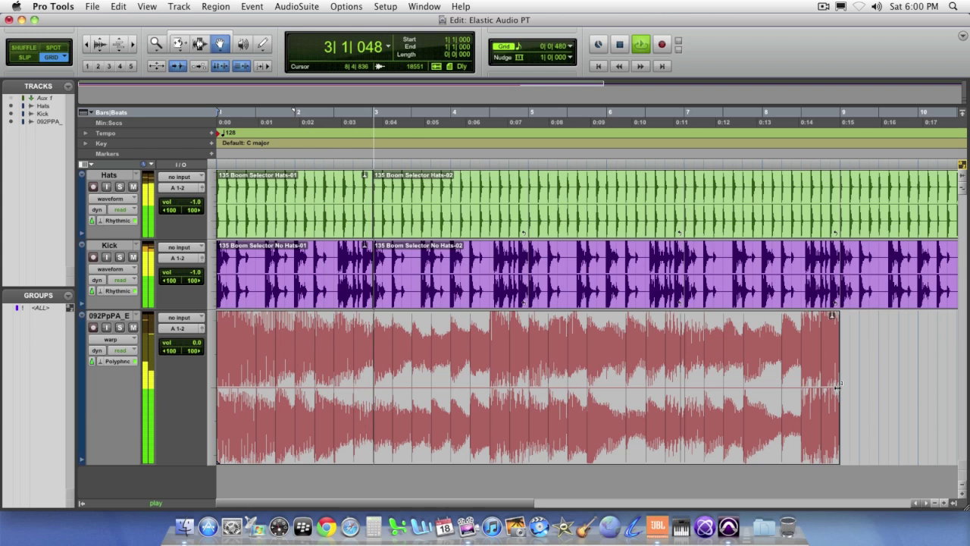
{"action": "key", "text": "space"}
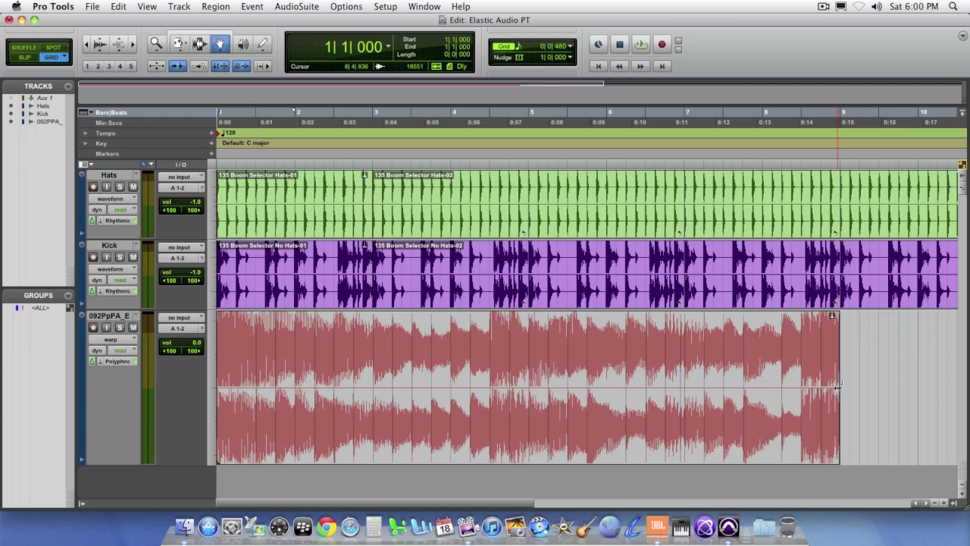
{"action": "left_click_drag", "start_coordinate": [838, 385], "coordinate": [524, 376]}
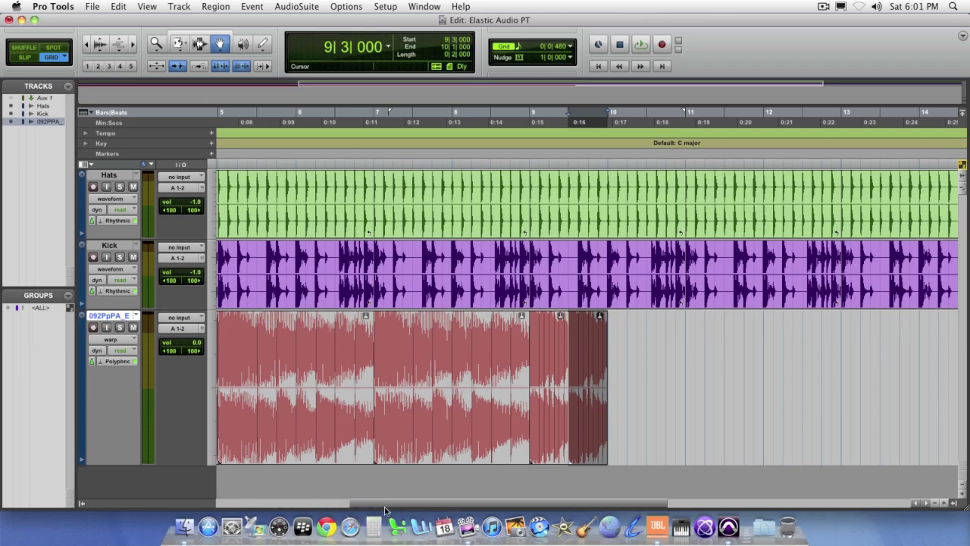
- Select bars 5–10 on the piano track and loop-play them
{"action": "left_click_drag", "start_coordinate": [384, 504], "coordinate": [247, 487]}
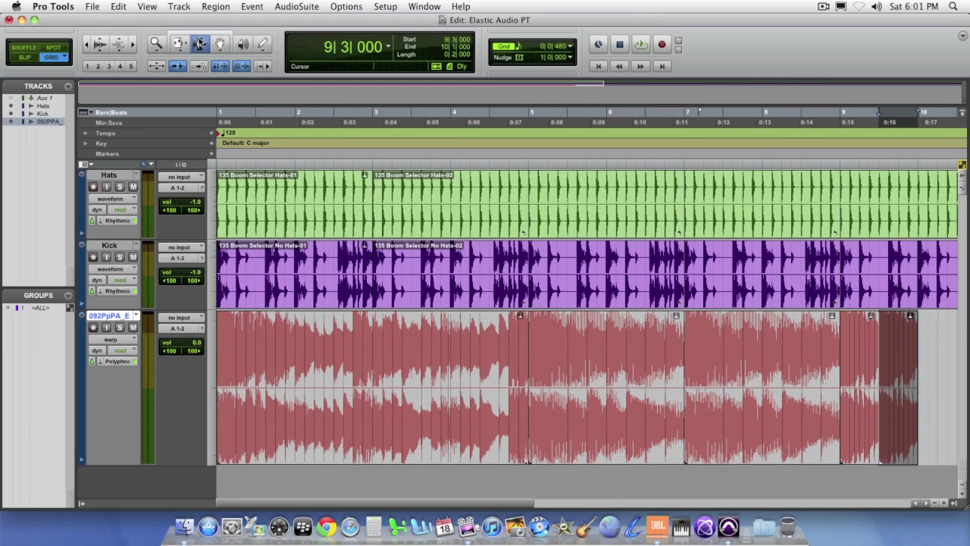
{"action": "left_click", "coordinate": [529, 341], "text": "shift"}
{"action": "key", "text": "space"}
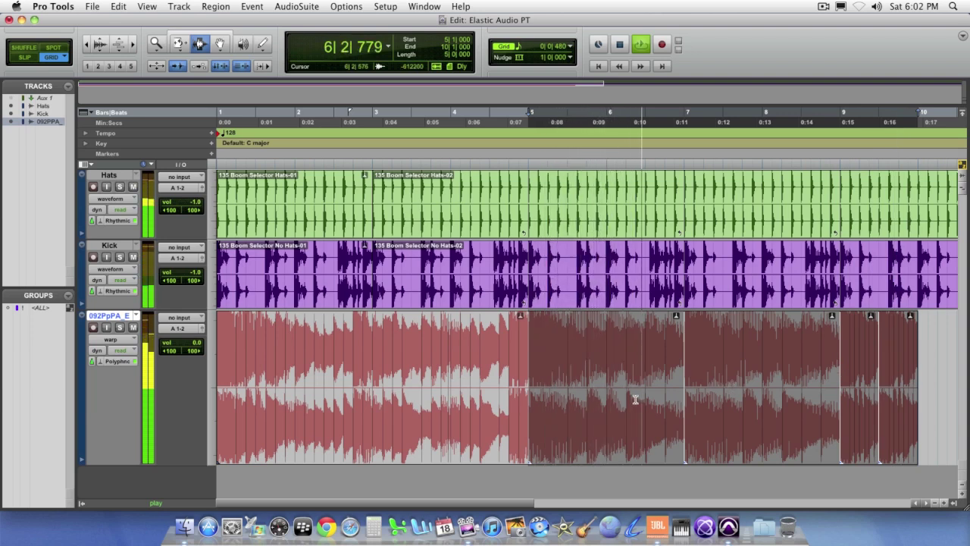
{"action": "key", "text": "space"}
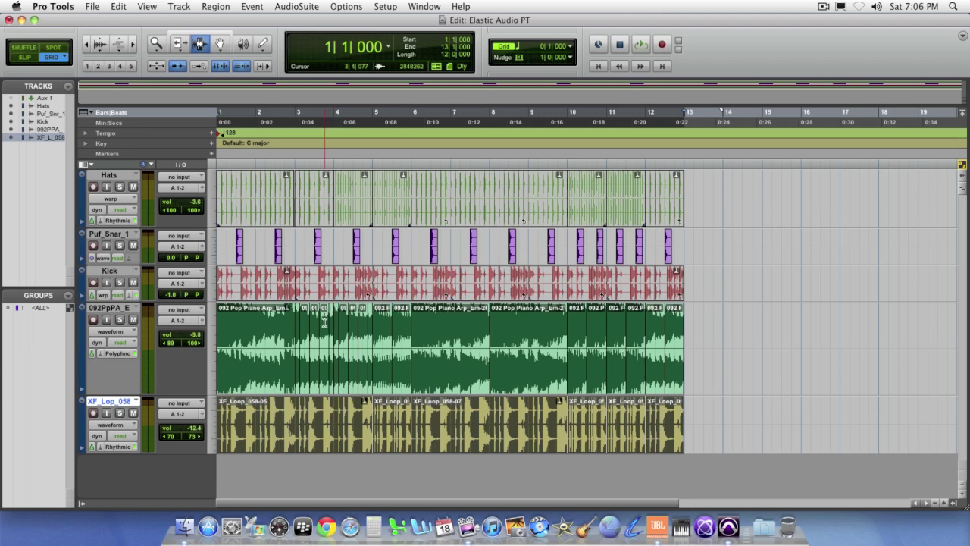
- Solo and audition the piano track, then select all its regions and bring up their options
{"action": "left_click", "coordinate": [119, 319]}
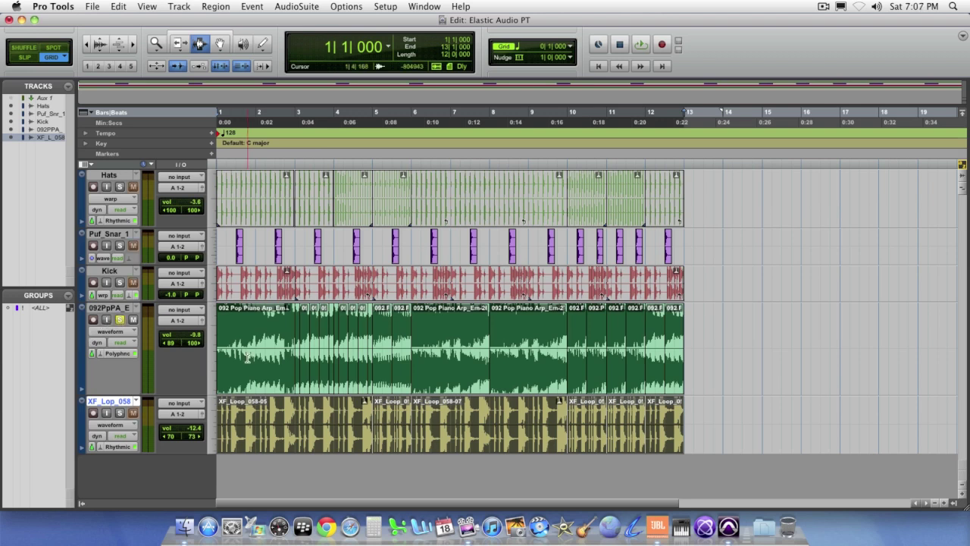
{"action": "key", "text": "space"}
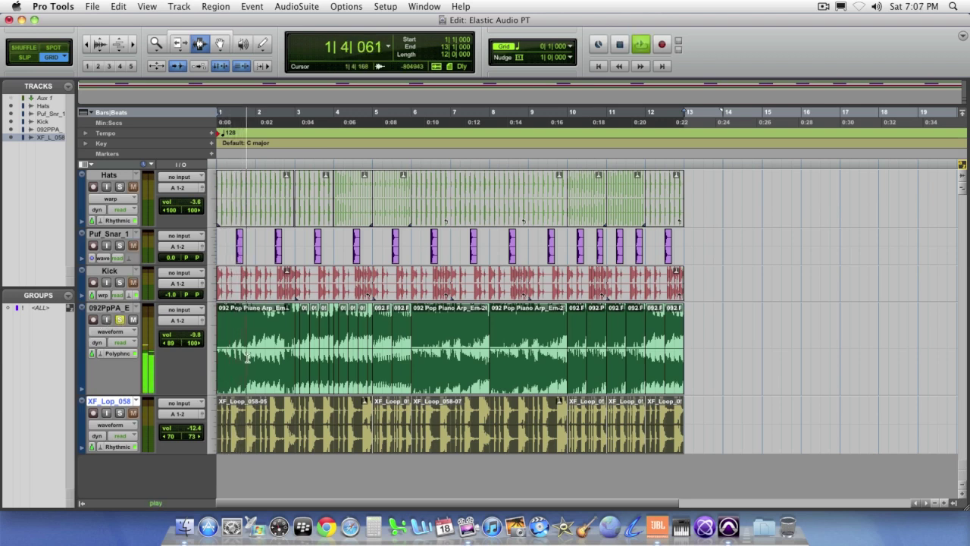
{"action": "key", "text": "space"}
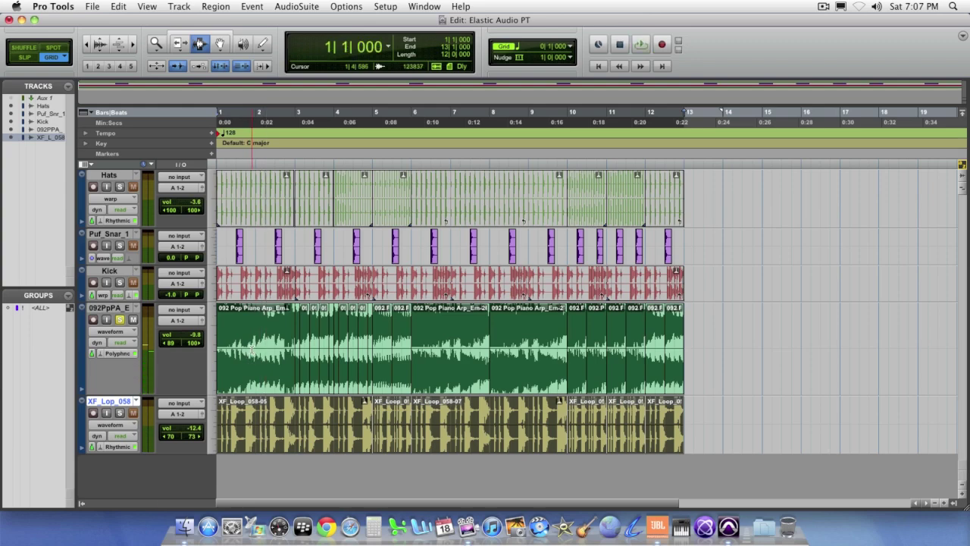
{"action": "triple_click", "coordinate": [257, 350]}
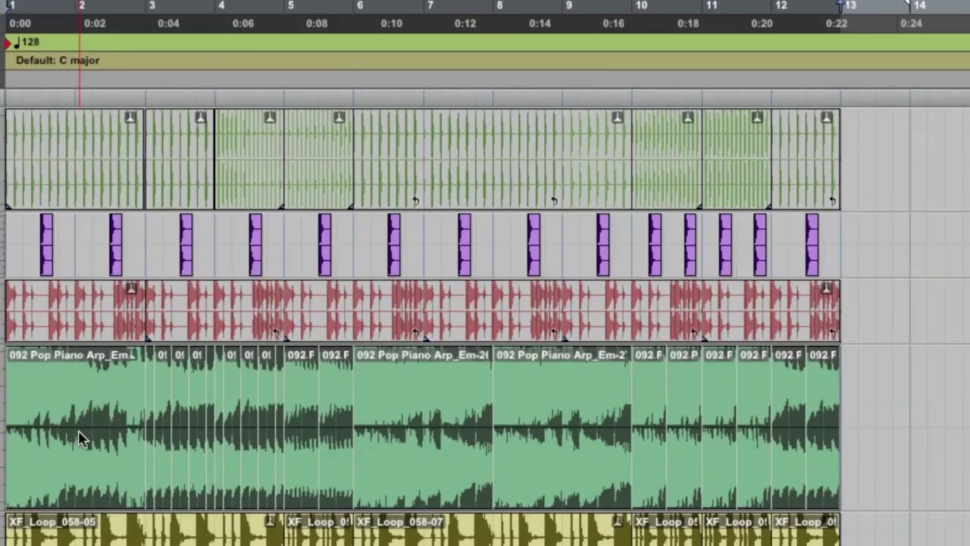
{"action": "right_click", "coordinate": [259, 351]}
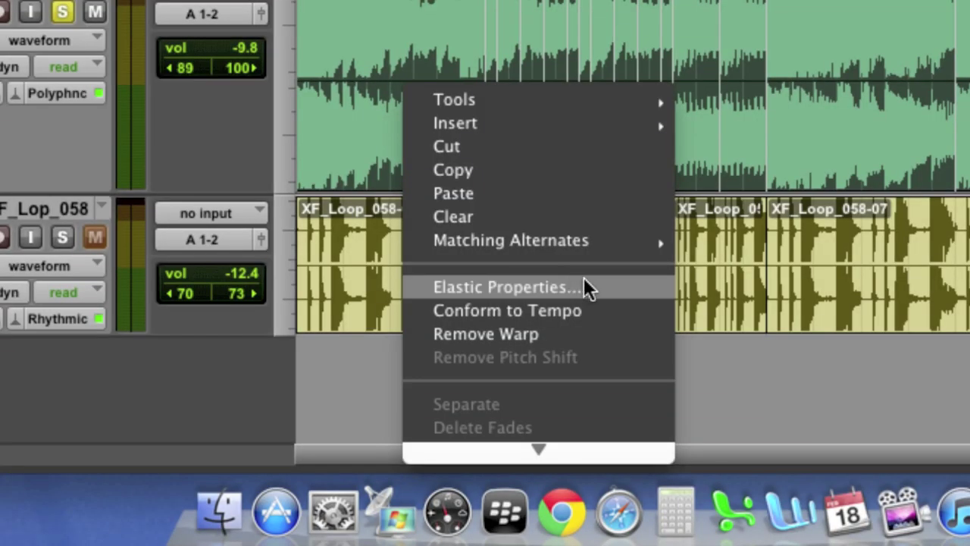
- Apply a -12 semitone pitch shift to the piano regions in Elastic Properties and audition it
{"action": "left_click", "coordinate": [583, 280]}
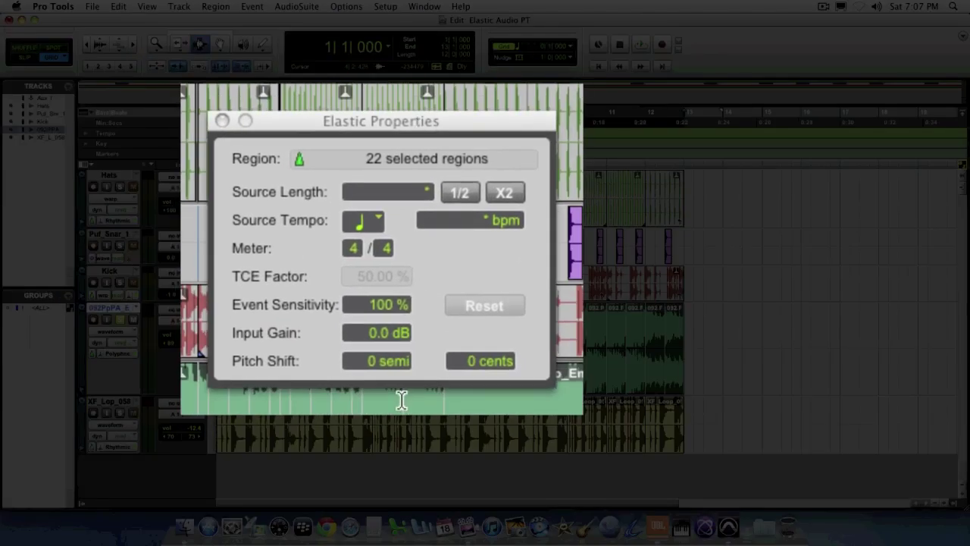
{"action": "left_click", "coordinate": [372, 362]}
{"action": "type", "text": "-12"}
{"action": "key", "text": "Return"}
{"action": "key", "text": "space"}
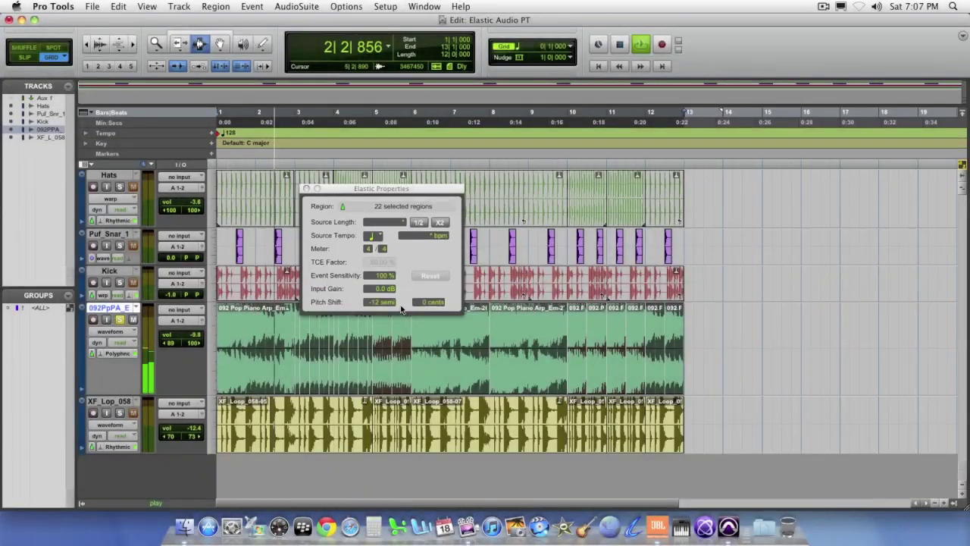
{"action": "key", "text": "space"}
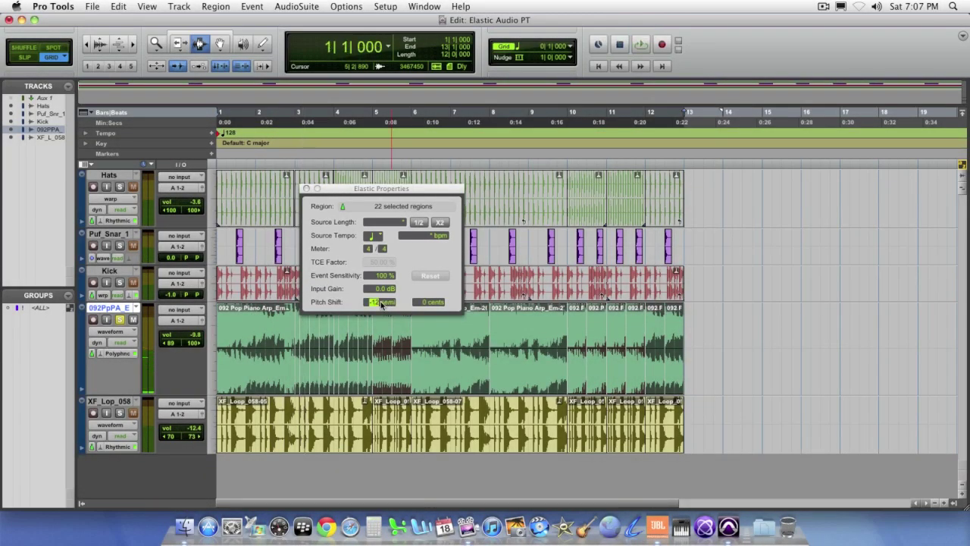
- Audition the piano regions again, comparing against the +12 semitone pitch shift
{"action": "key", "text": "space"}
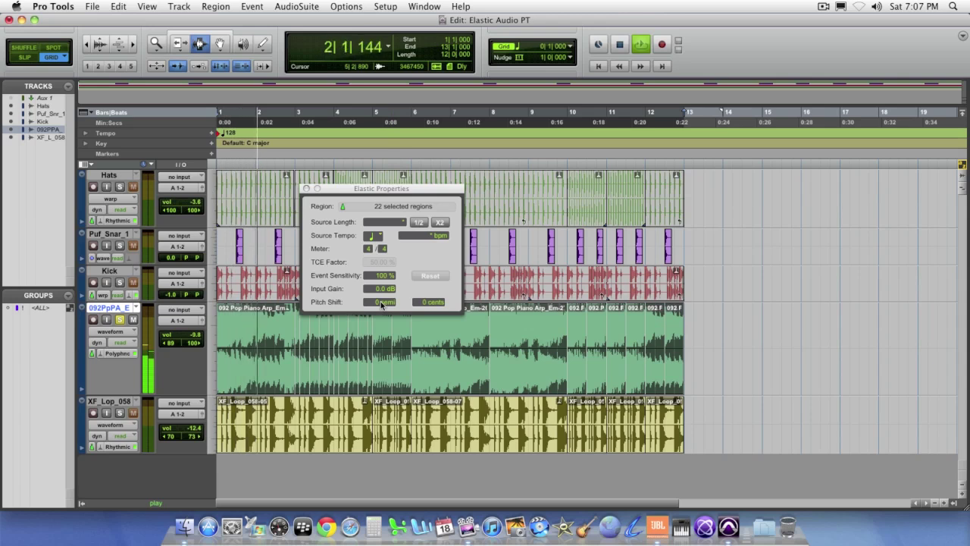
{"action": "key", "text": "space"}
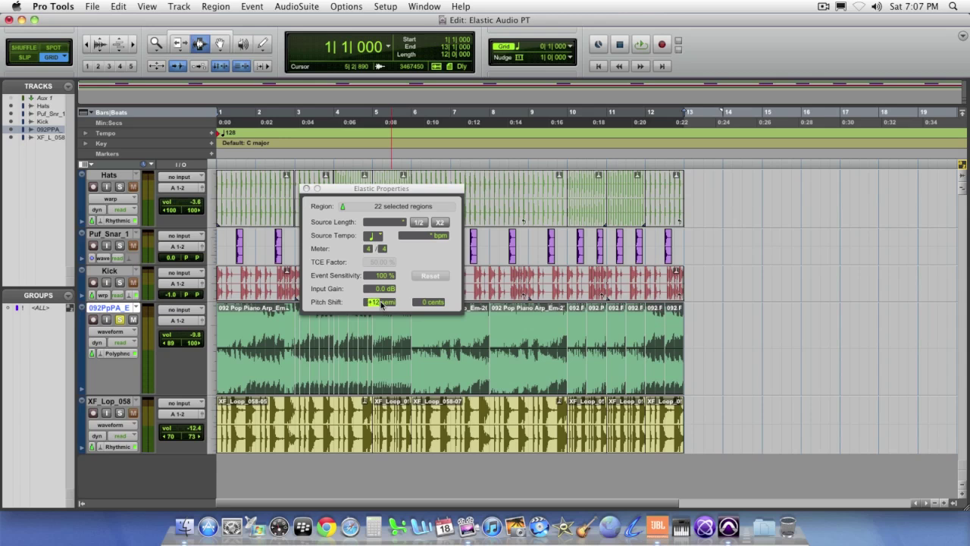
{"action": "key", "text": "space"}
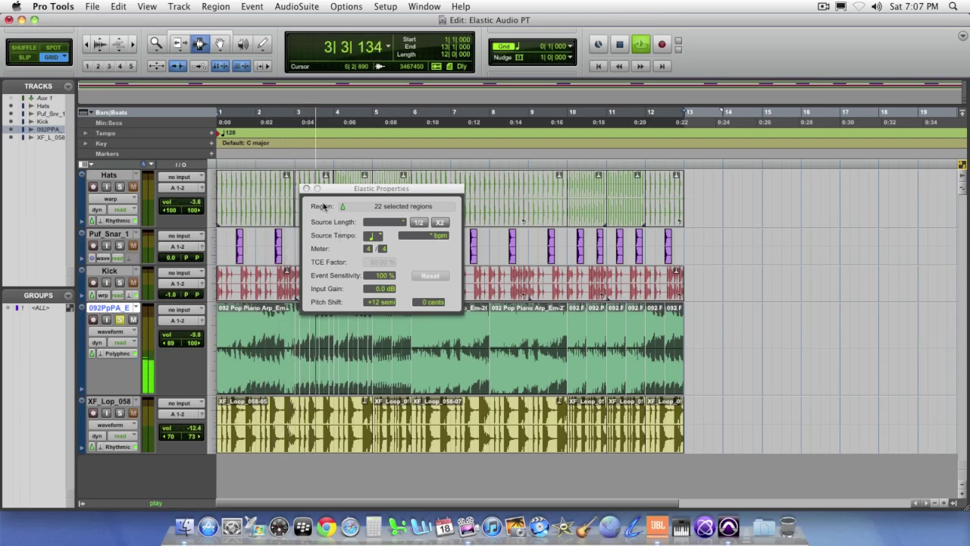
{"action": "key", "text": "space"}
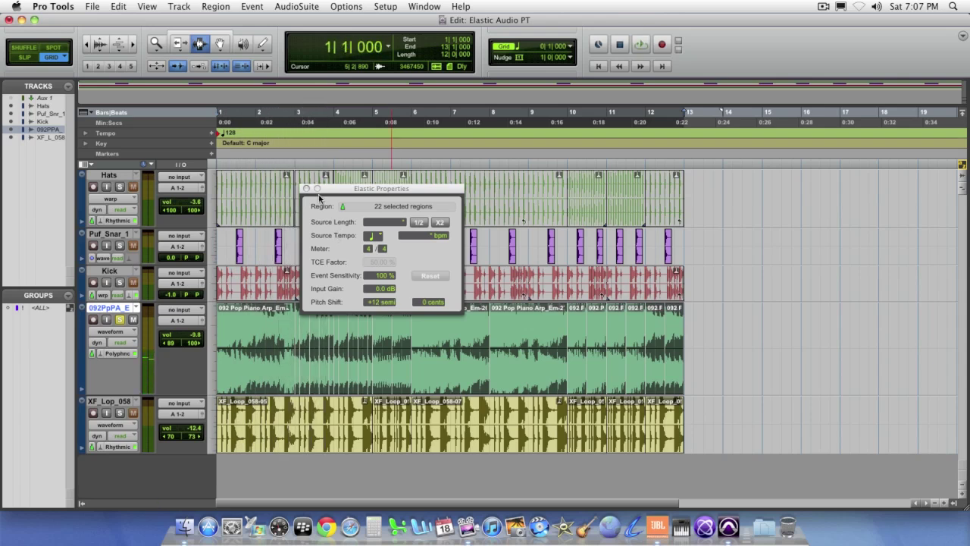
{"action": "left_click", "coordinate": [262, 7]}
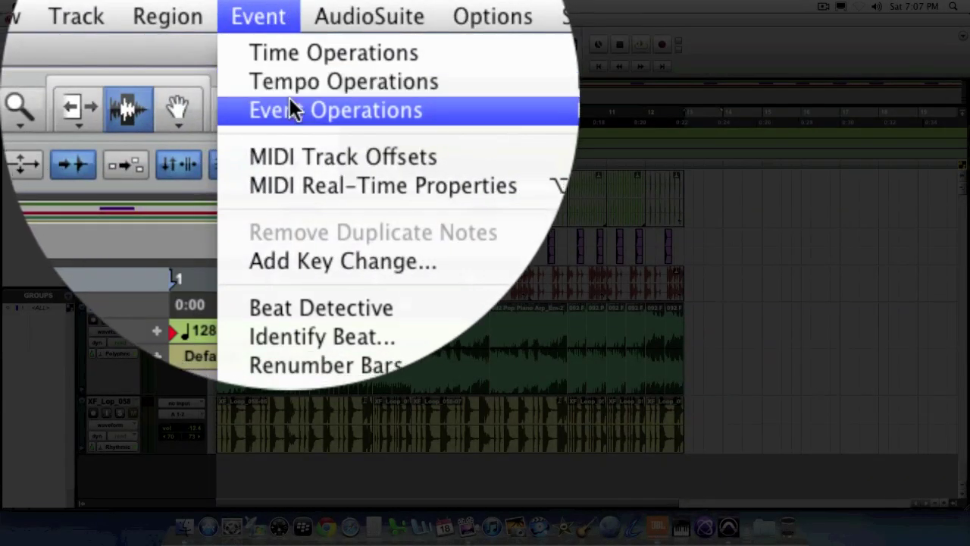
- Open Event Operations Transpose (0 octaves, 0 semitones) with Elastic Properties placed beside it
{"action": "mouse_move", "coordinate": [290, 106]}
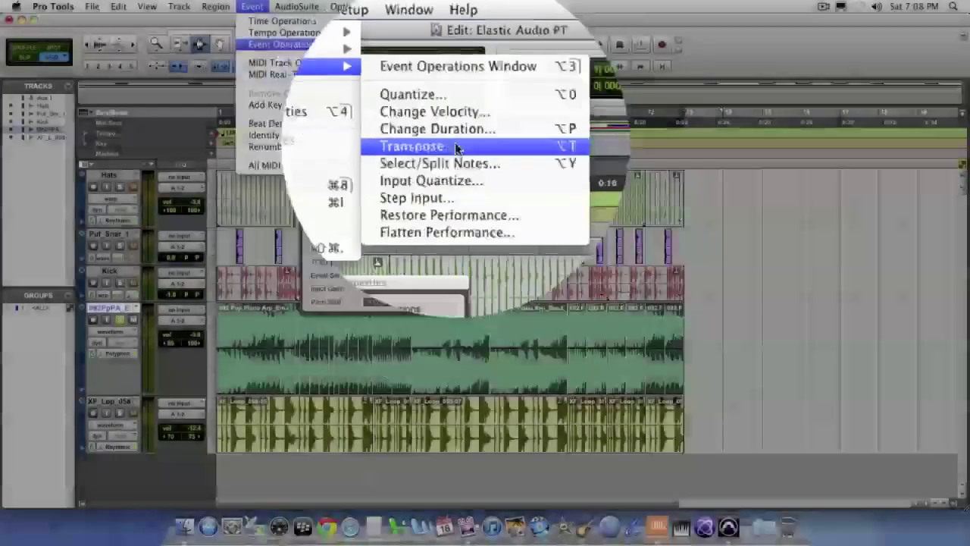
{"action": "left_click", "coordinate": [454, 240]}
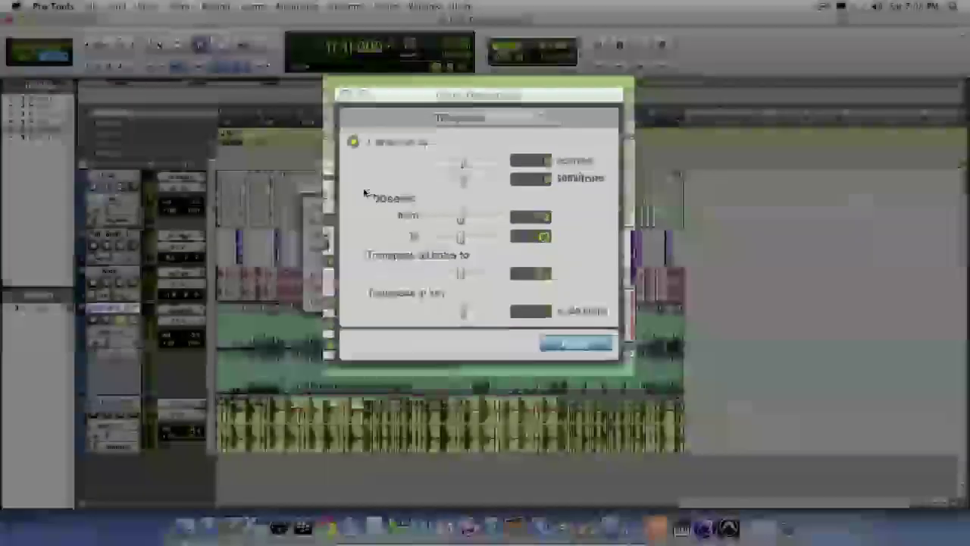
{"action": "key", "text": "alt+5"}
{"action": "left_click_drag", "start_coordinate": [359, 192], "coordinate": [296, 193]}
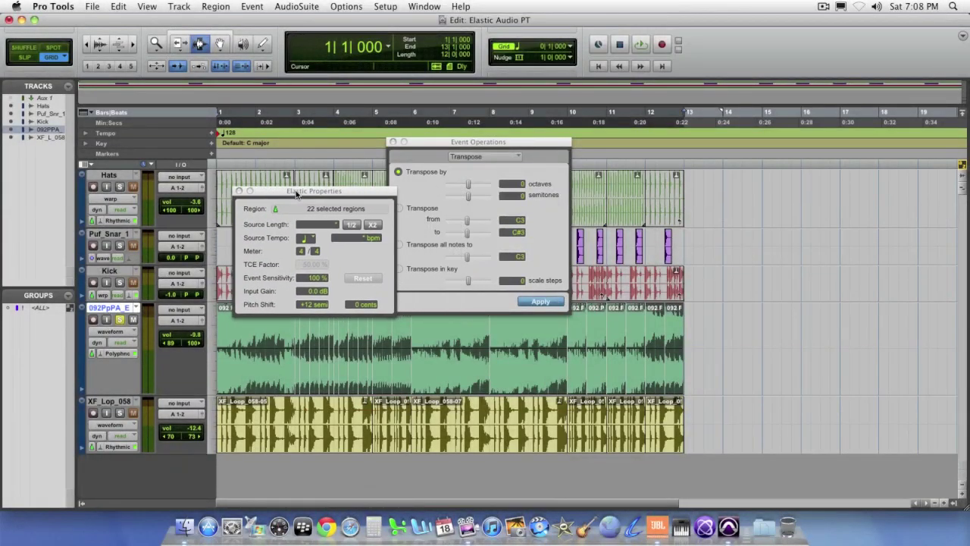